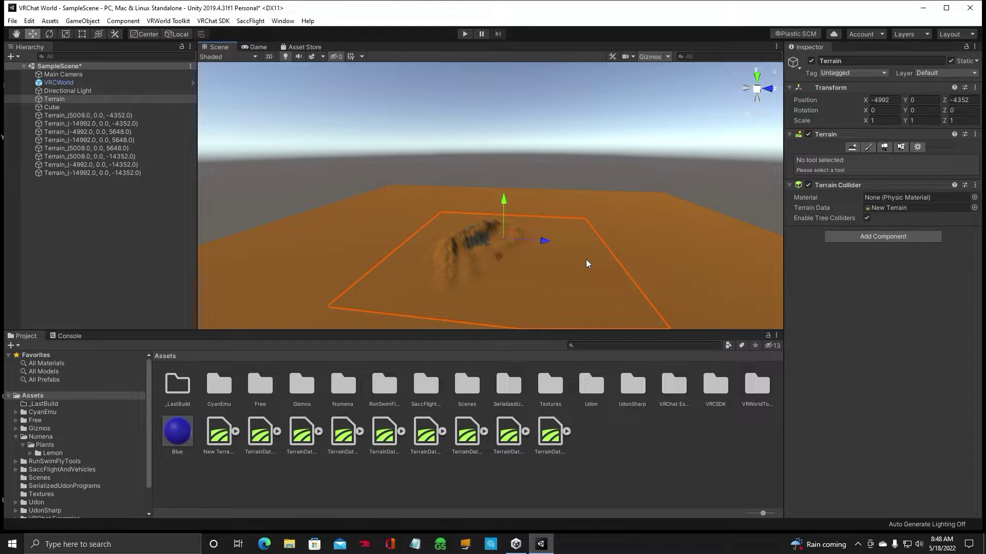
Look around the terrain in the Scene view, then open the Lighting Settings window
right_drag(569, 275, 580, 276)
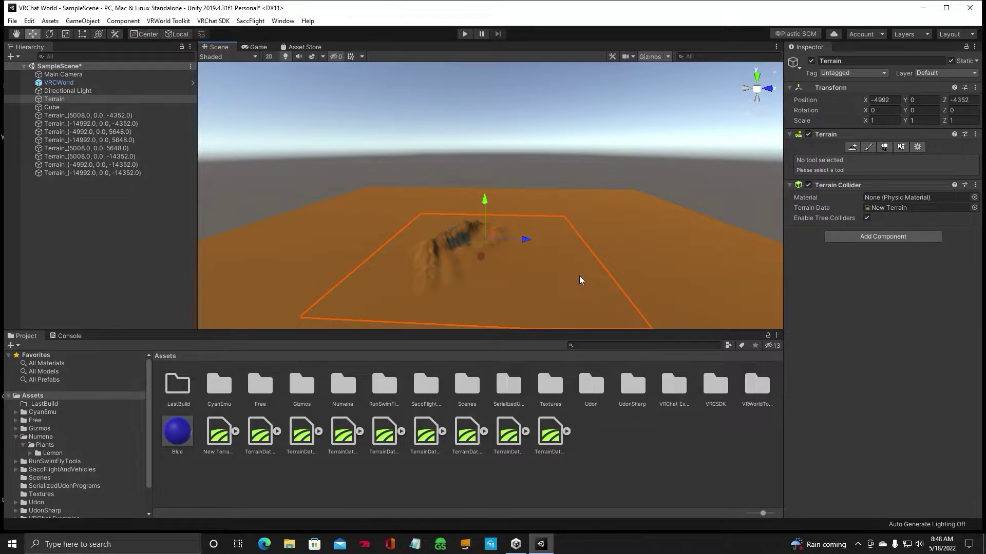
right_drag(580, 276, 434, 247)
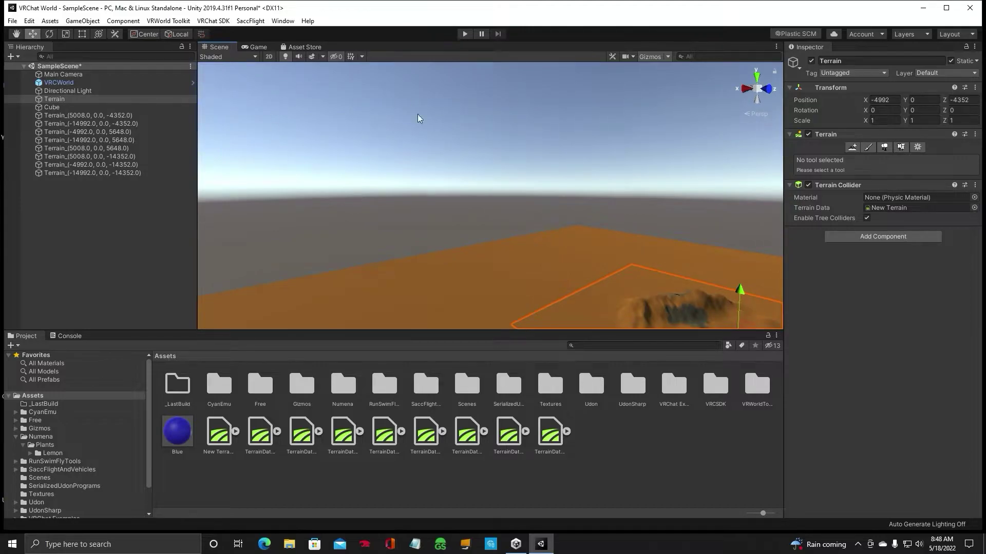
right_drag(435, 247, 379, 205)
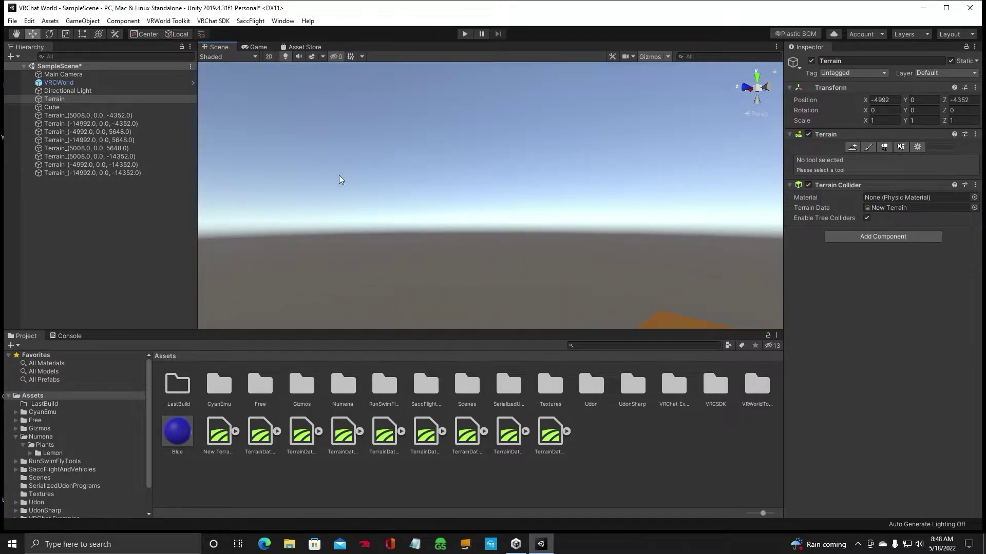
right_drag(344, 178, 564, 234)
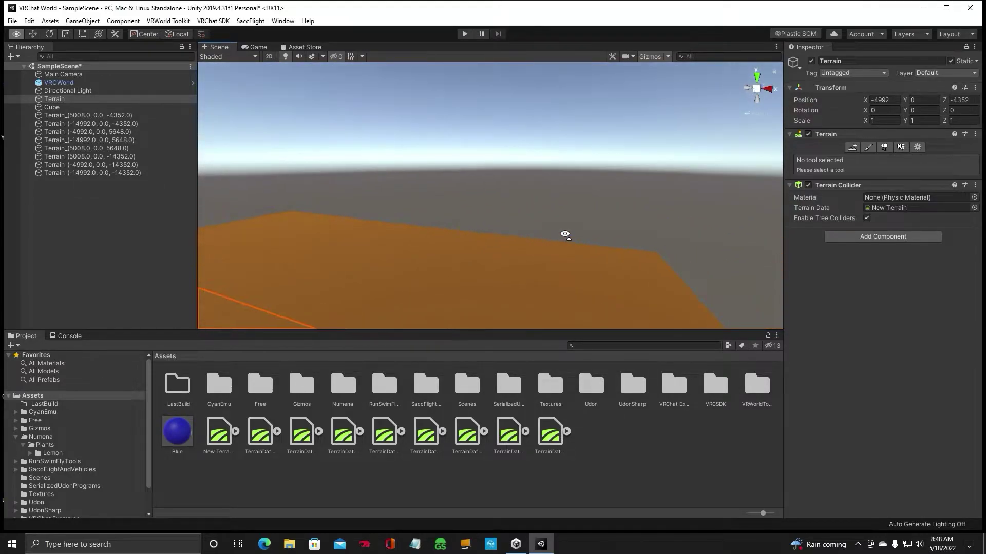
right_drag(564, 234, 543, 271)
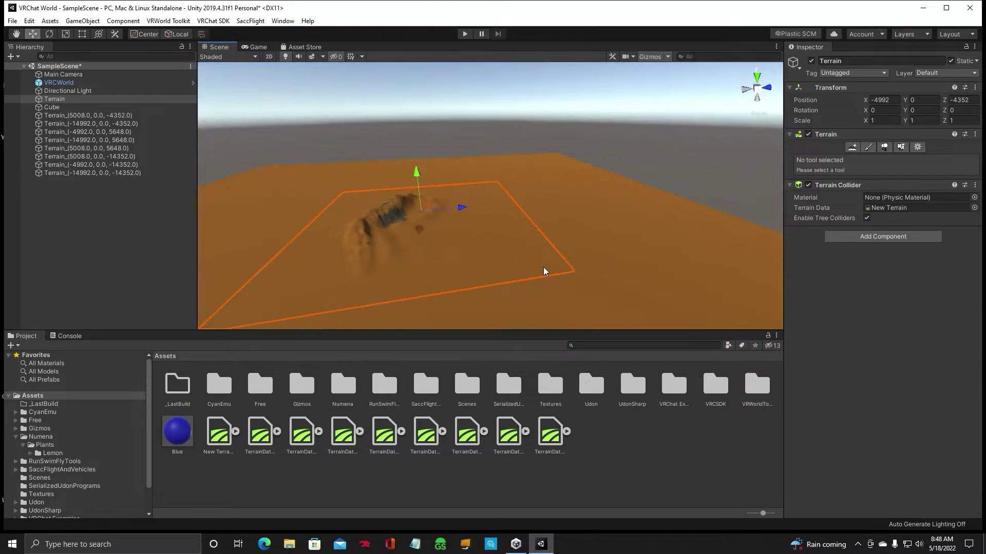
mouse_move(575, 228)
right_down()
mouse_move(586, 240)
mouse_move(575, 245)
right_up()
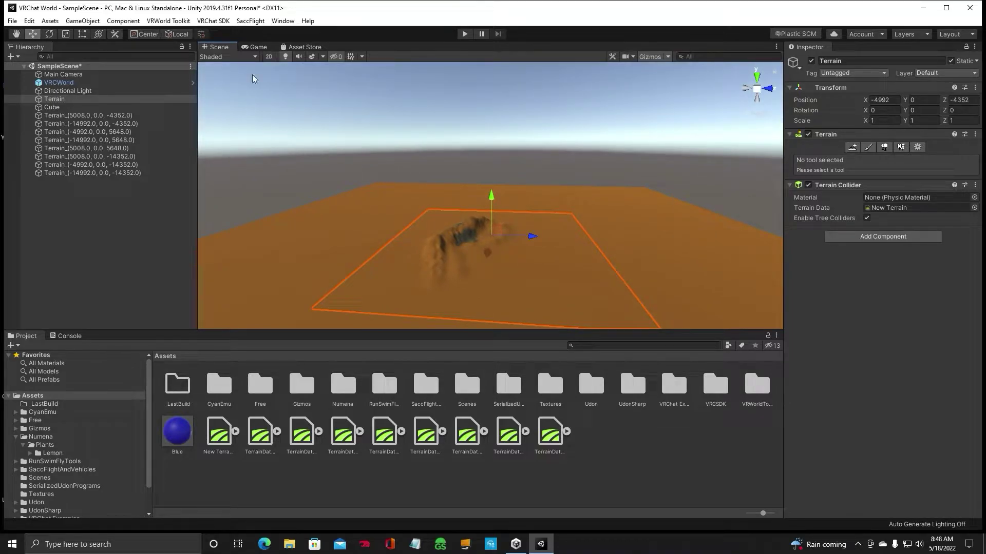
click(282, 25)
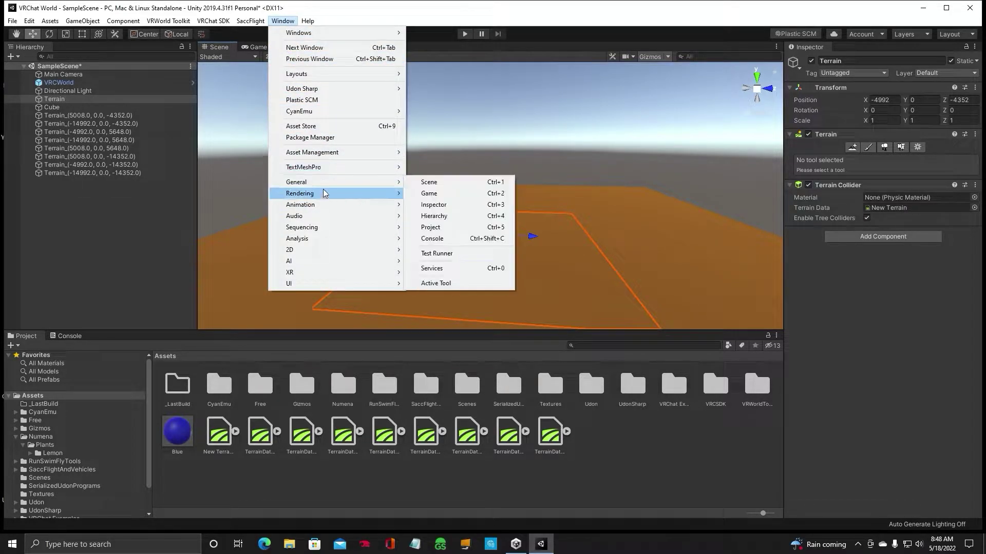
mouse_move(300, 193)
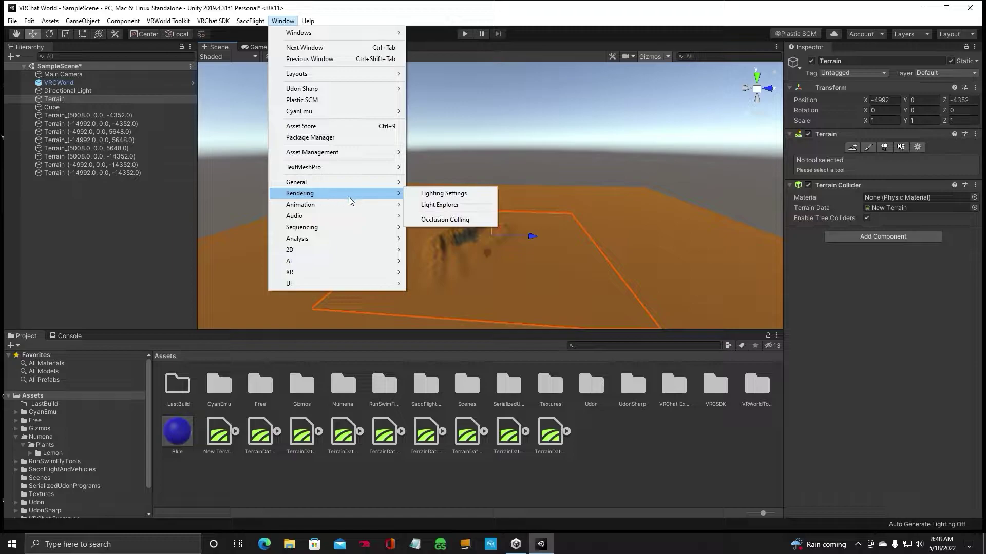
click(434, 194)
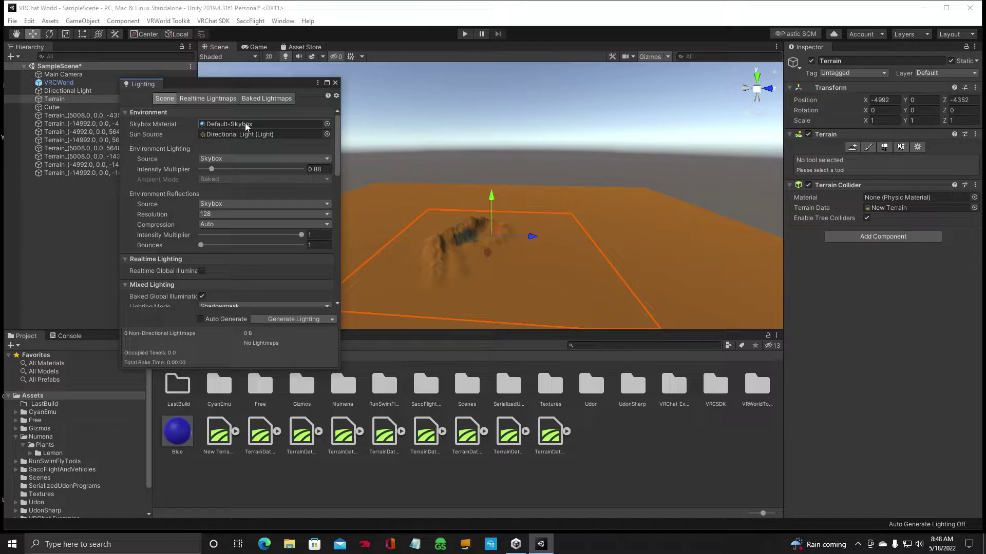
Assign SKY_UdonLab as the skybox material and orbit to view the new sky
click(326, 125)
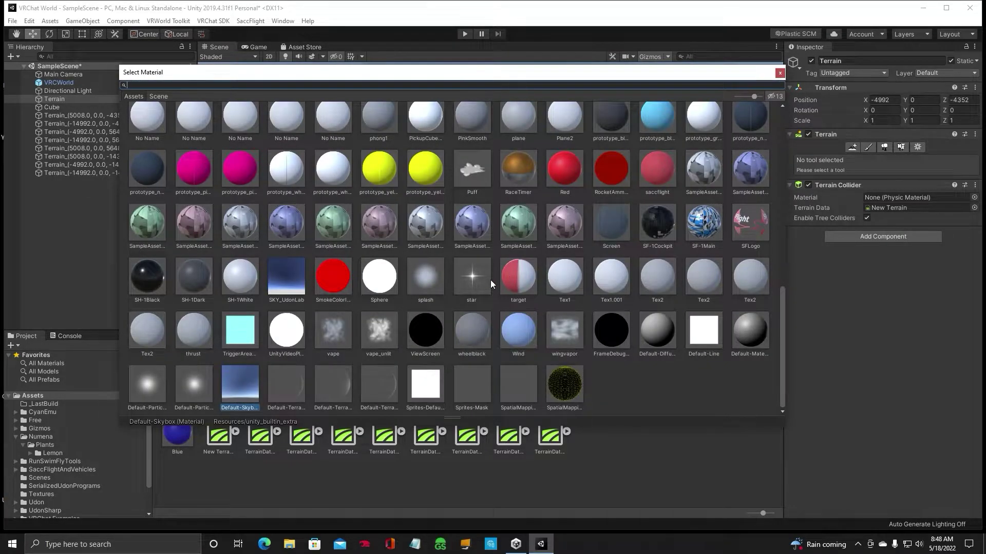
double_click(288, 276)
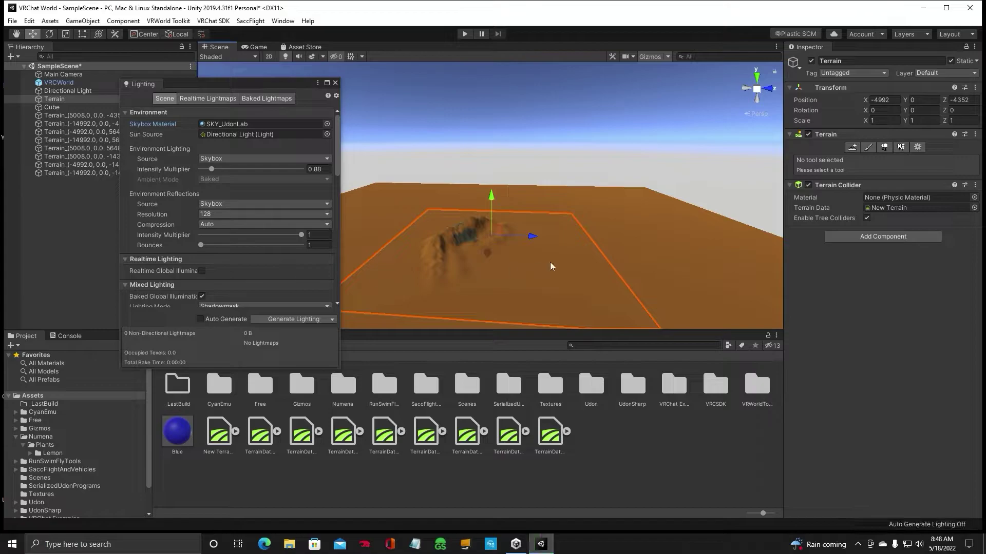
mouse_move(571, 247)
right_down()
mouse_move(547, 269)
mouse_move(454, 282)
right_up()
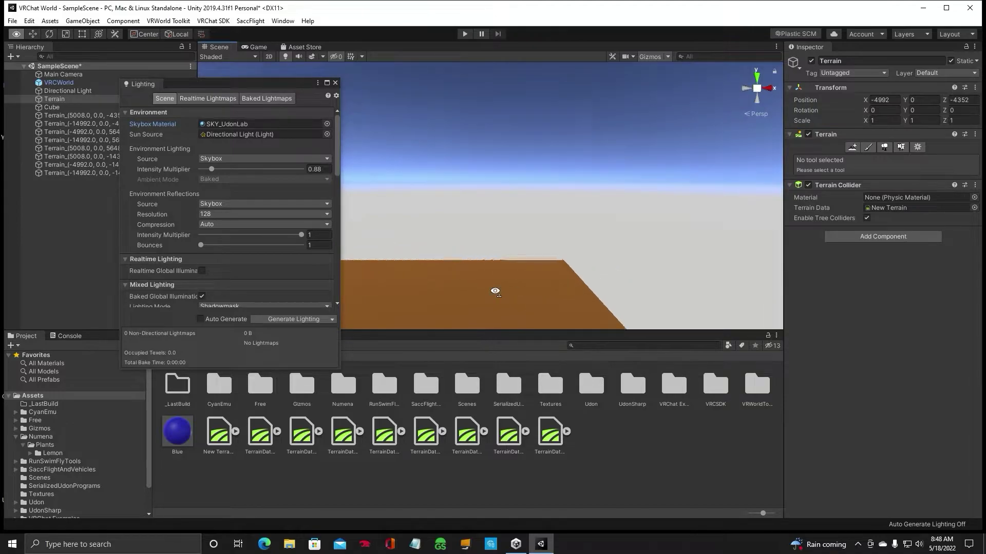
mouse_move(455, 283)
right_down()
mouse_move(581, 287)
mouse_move(613, 303)
right_up()
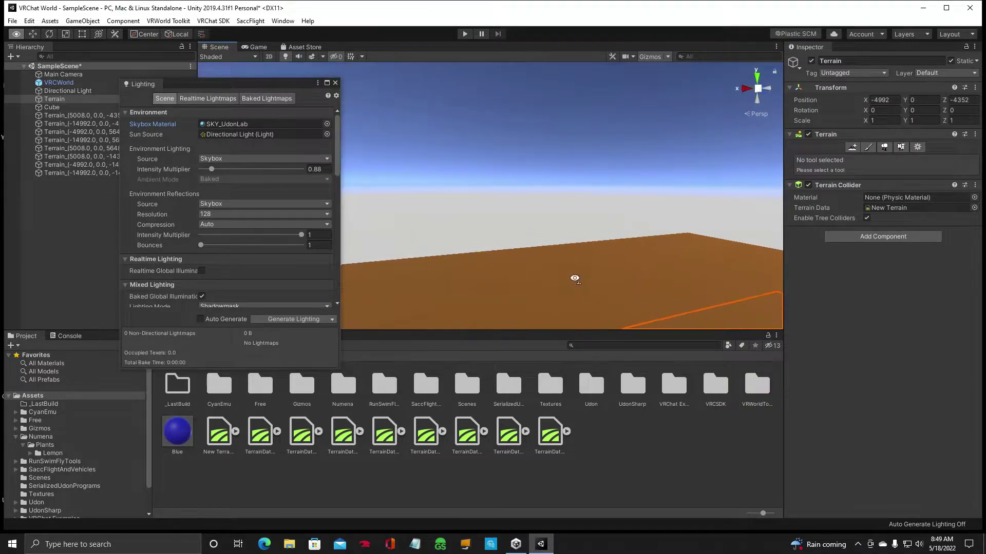
right_drag(613, 303, 616, 278)
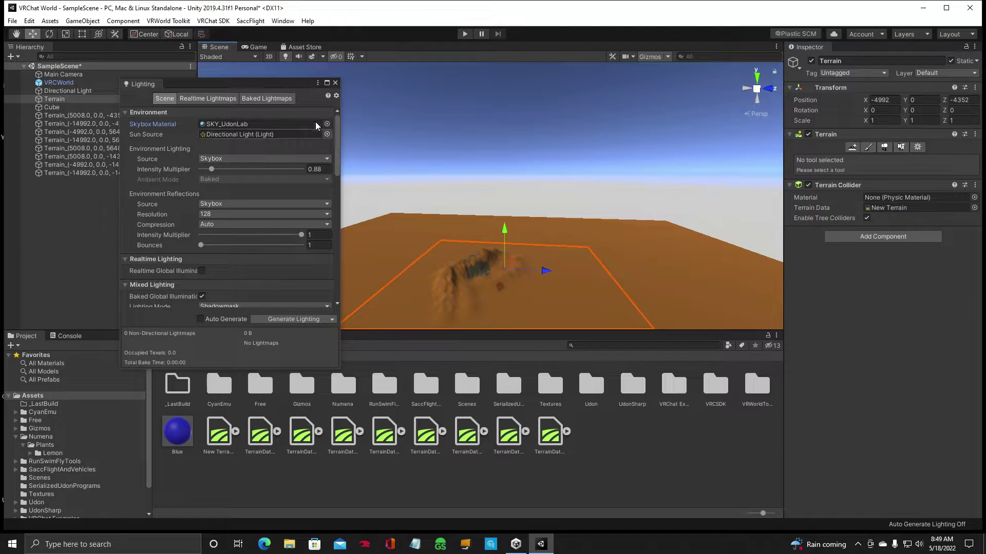
Move the Lighting window aside and orbit back to face the terrain head-on
drag(290, 82, 191, 87)
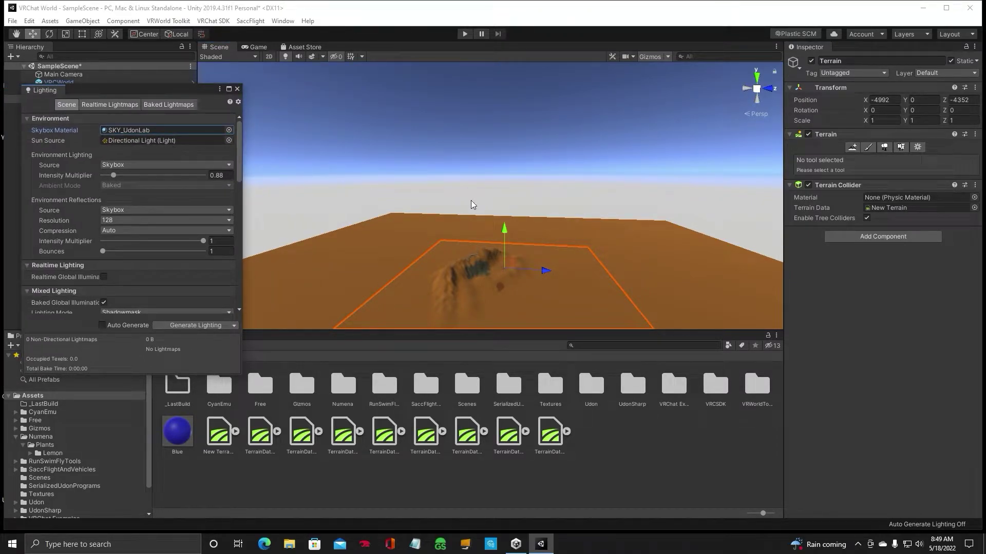
right_drag(447, 199, 504, 237)
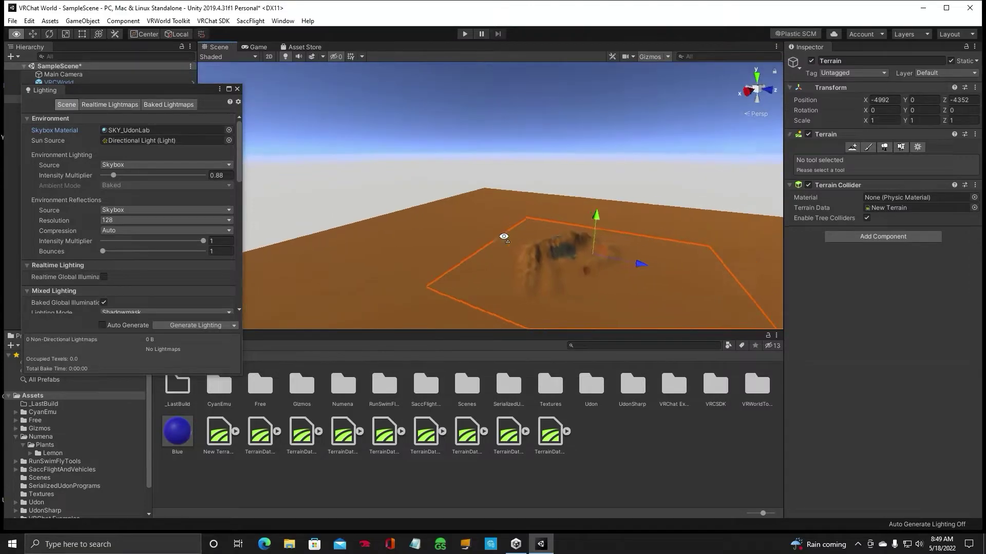
right_drag(504, 238, 404, 265)
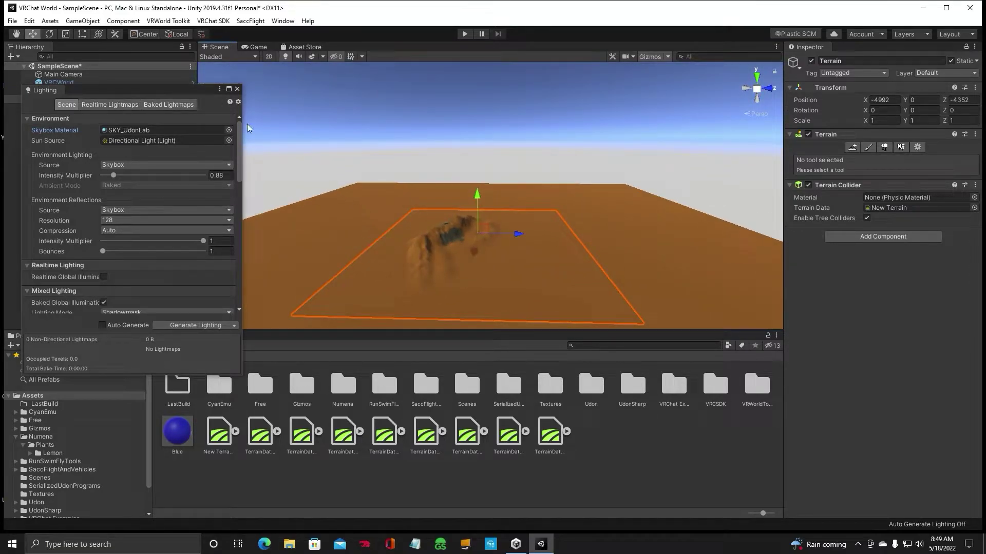
Close the Lighting window and switch to the in-editor Asset Store
click(237, 89)
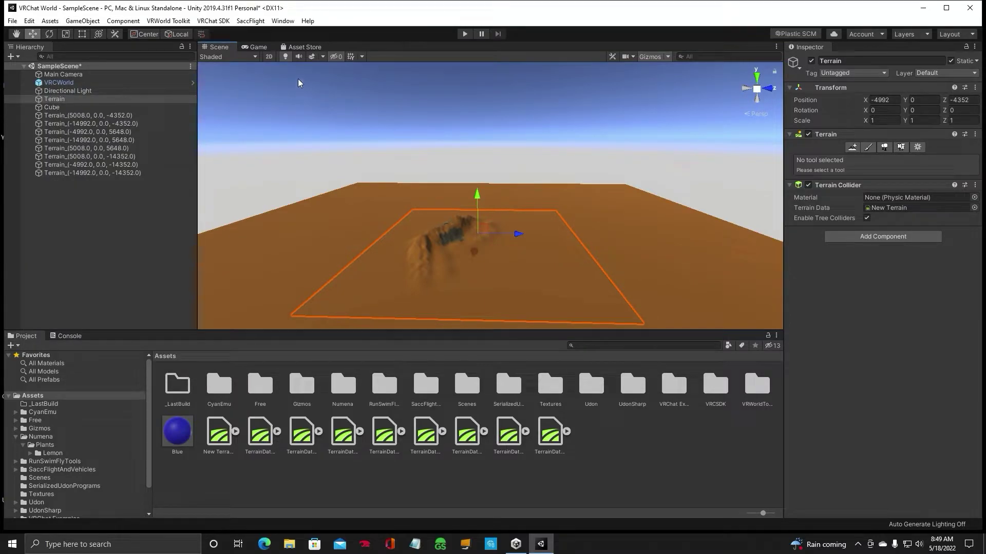
click(297, 48)
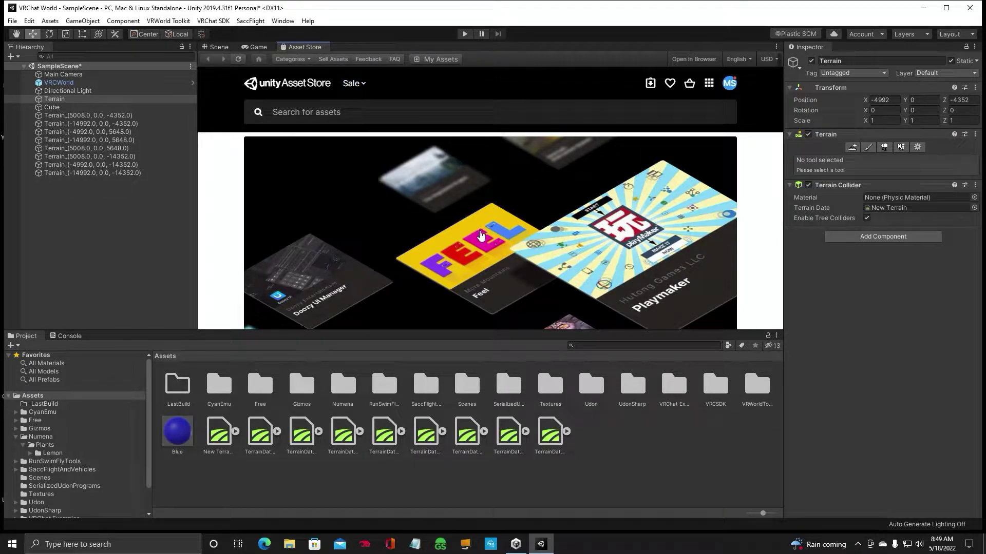
scroll(481, 235, down, 2)
scroll(481, 236, down, 1)
scroll(480, 235, down, 1)
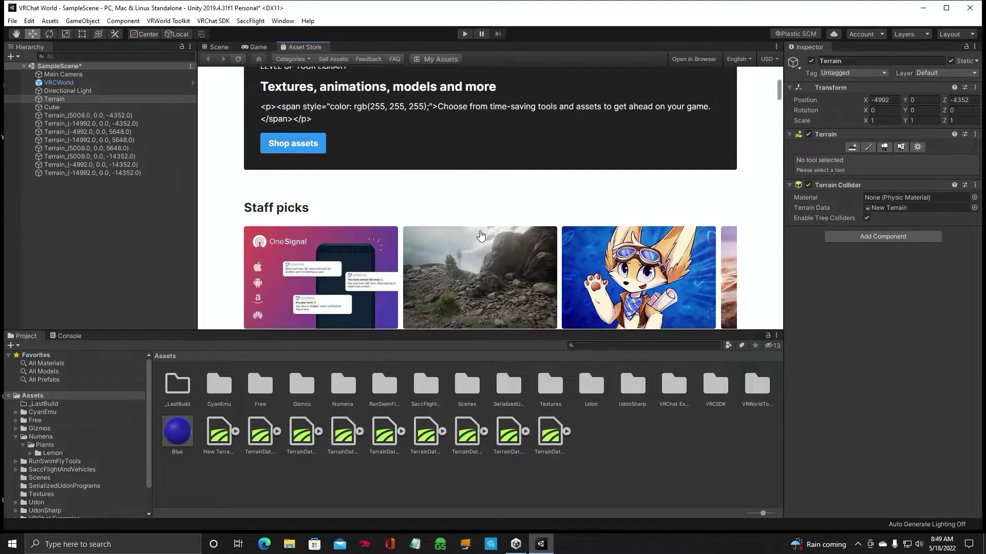
scroll(480, 235, up, 1)
scroll(481, 235, up, 2)
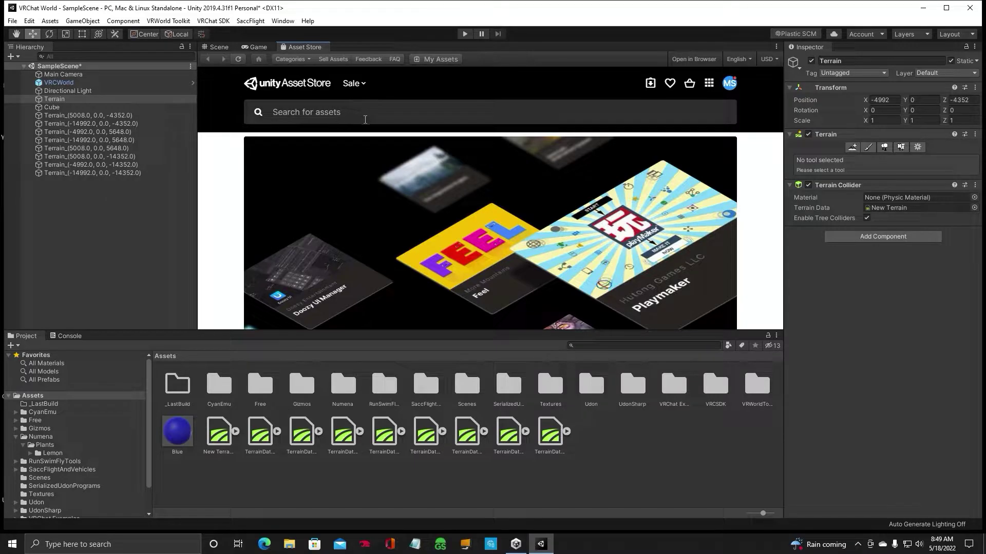
Search the store for 'skybox', sort by Price (Low to High), and open Starfield Skybox
click(343, 112)
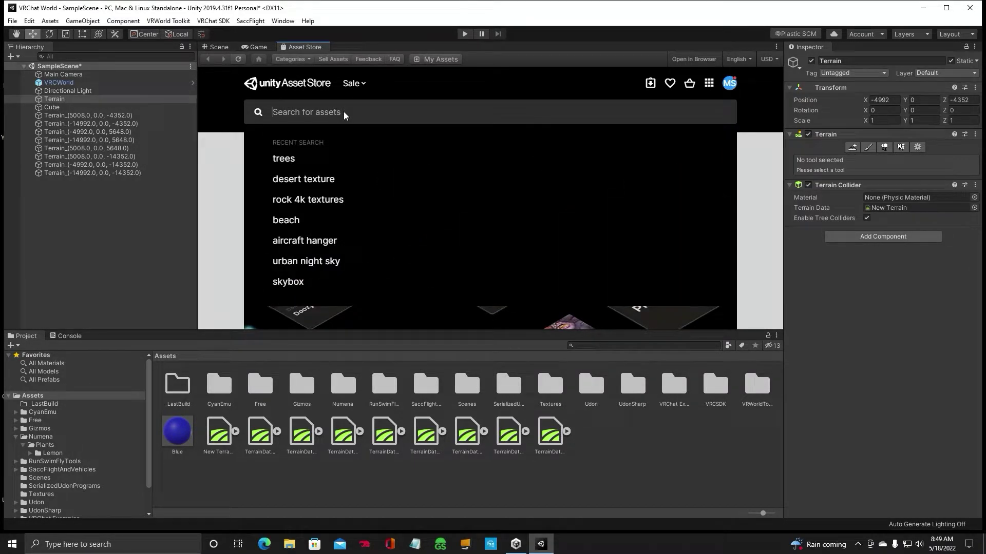
text(skybox)
key(Return)
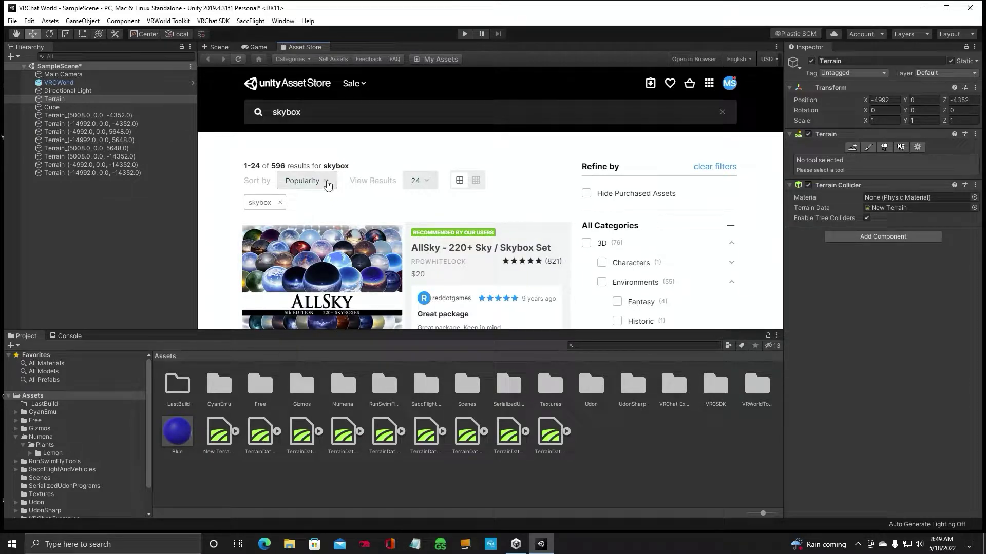
click(327, 185)
scroll(341, 249, down, 1)
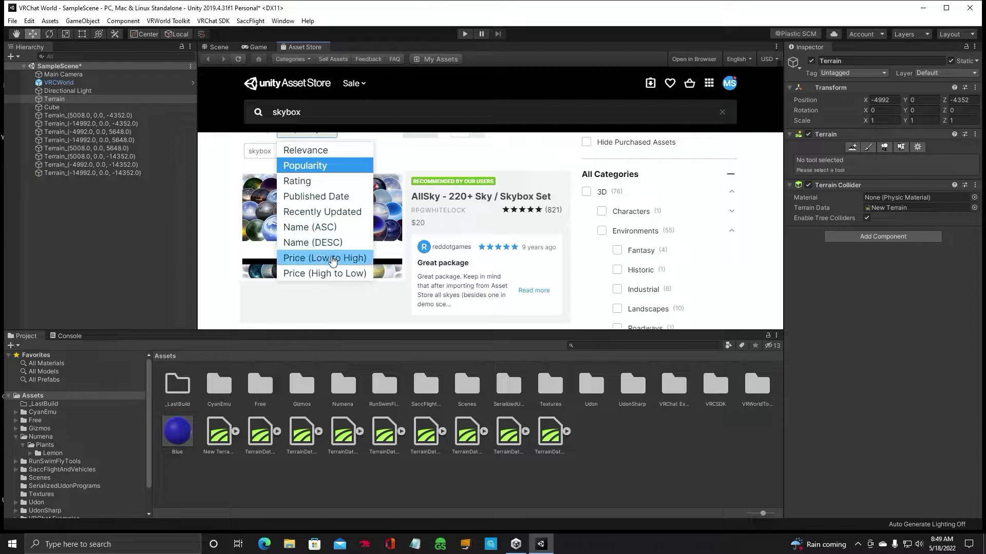
click(333, 260)
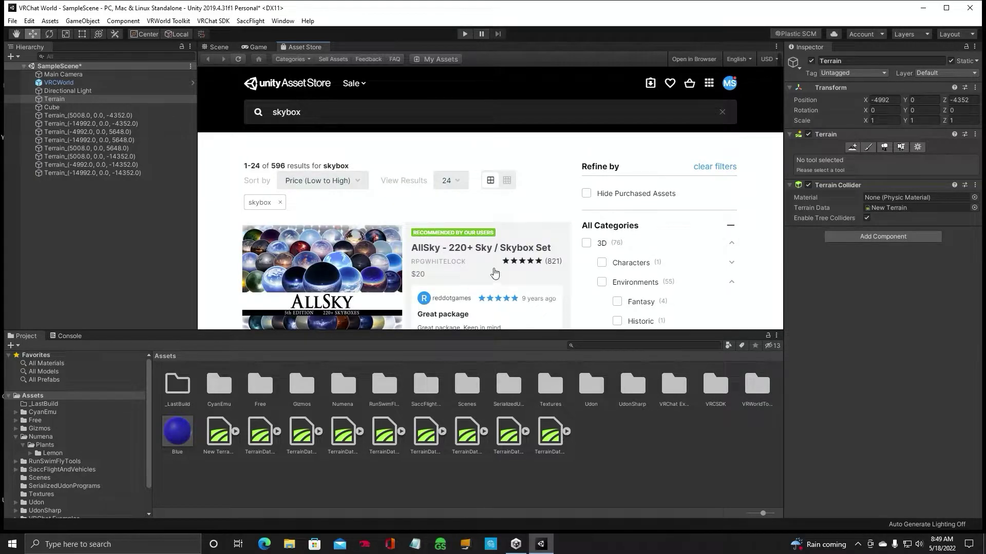
scroll(494, 272, down, 2)
scroll(493, 271, down, 2)
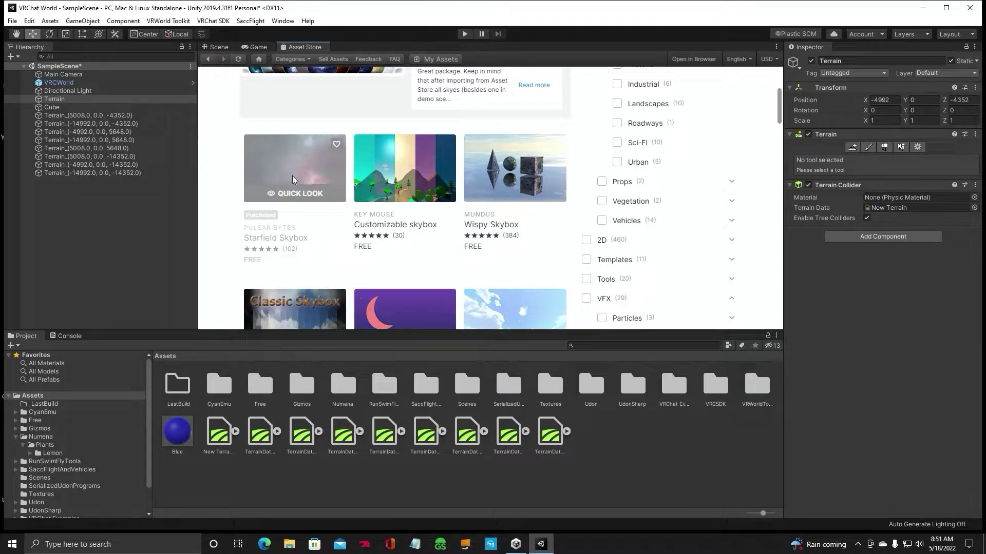
scroll(493, 267, down, 3)
scroll(441, 255, down, 2)
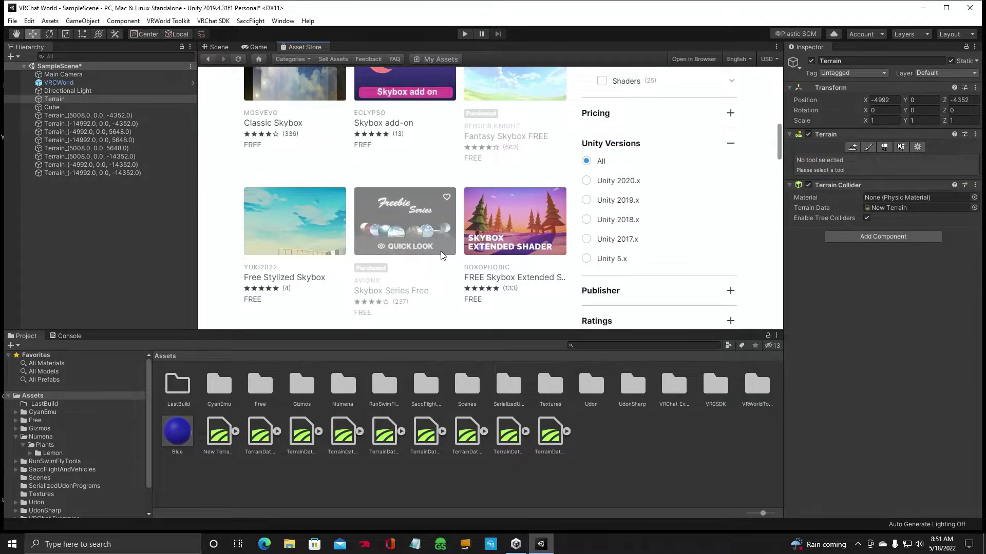
scroll(441, 255, up, 3)
scroll(441, 256, up, 1)
scroll(441, 255, up, 1)
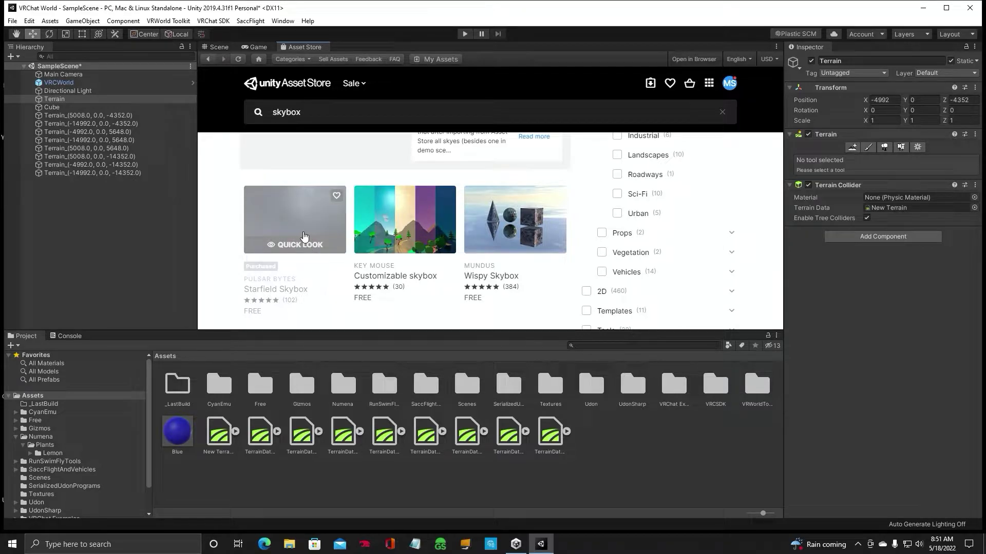
click(304, 237)
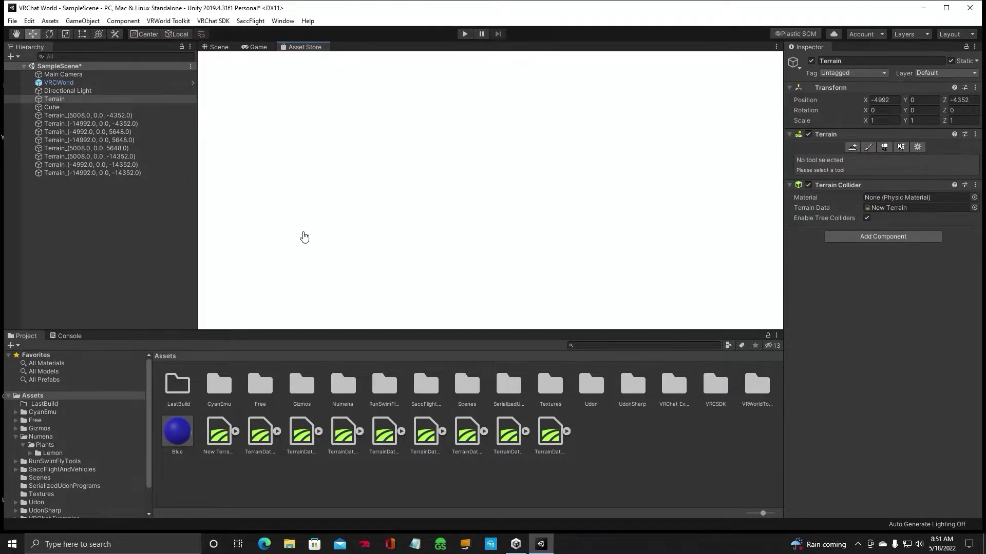
scroll(636, 248, down, 2)
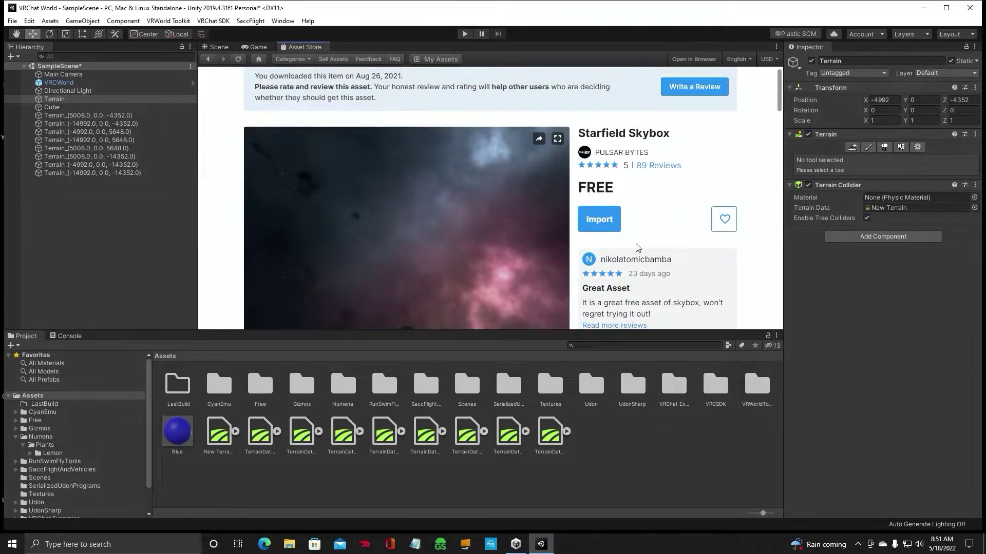
Import the free Starfield Skybox package with all its files
click(599, 221)
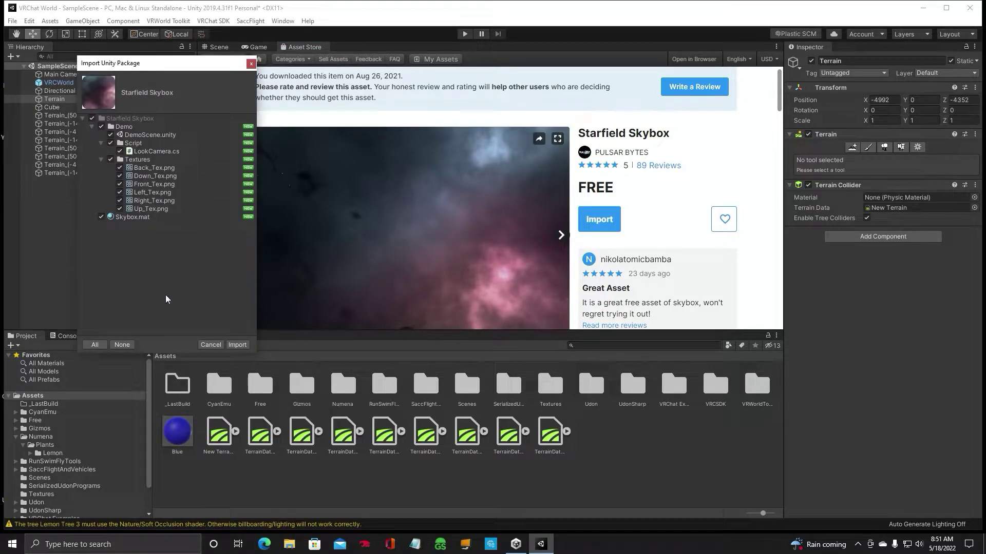
click(234, 345)
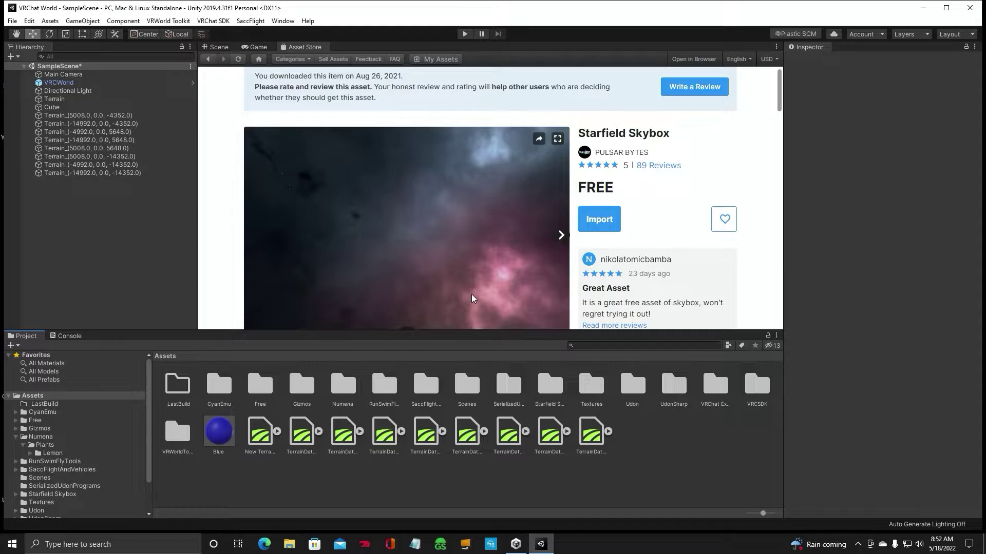
Return to the Scene view and orbit around the orange terrain
click(215, 47)
right_drag(617, 214, 529, 185)
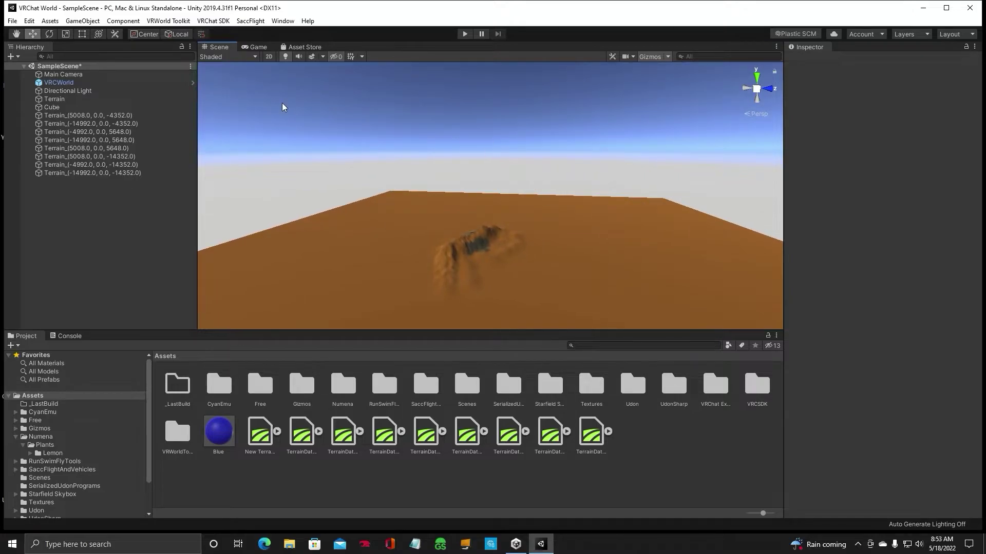
click(283, 23)
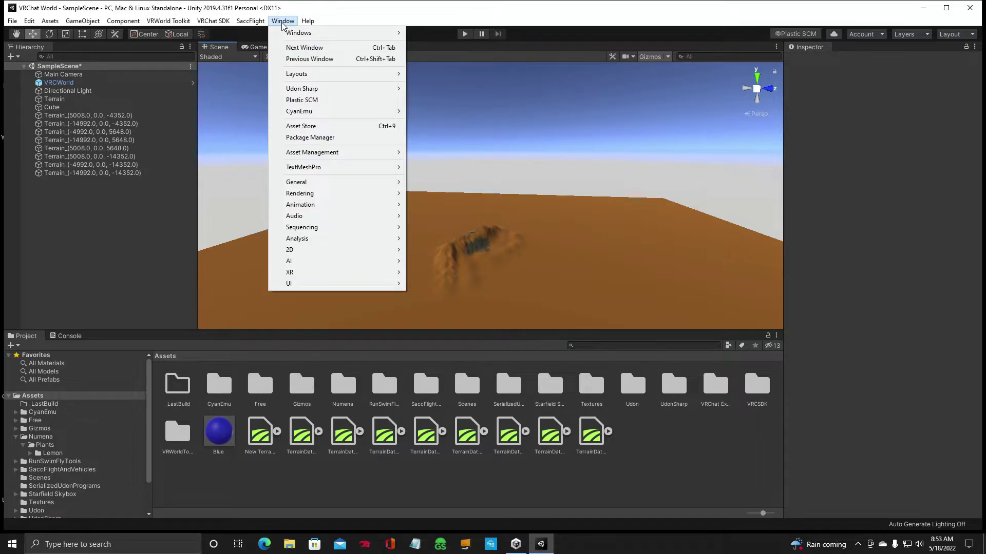
mouse_move(301, 193)
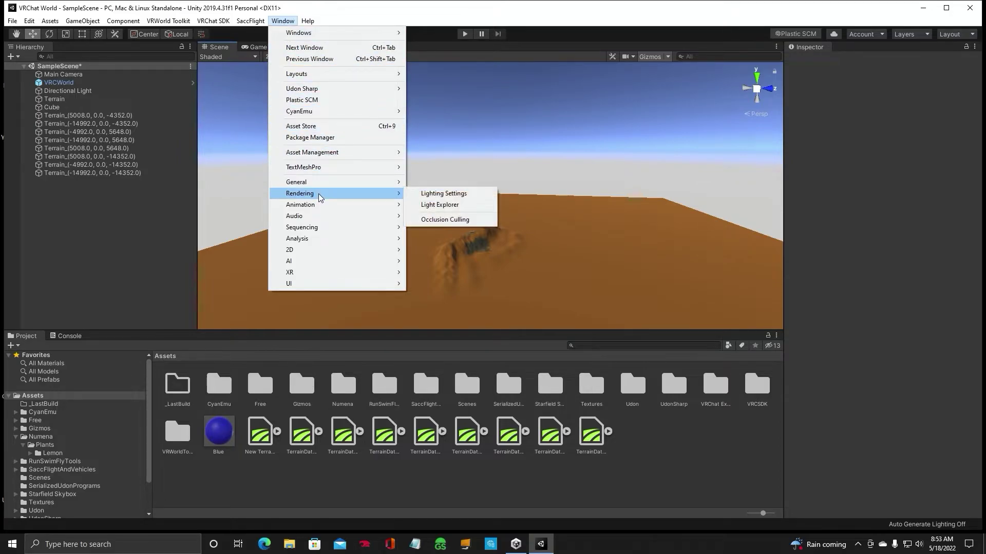
Reopen Lighting Settings and move the window further right
click(447, 194)
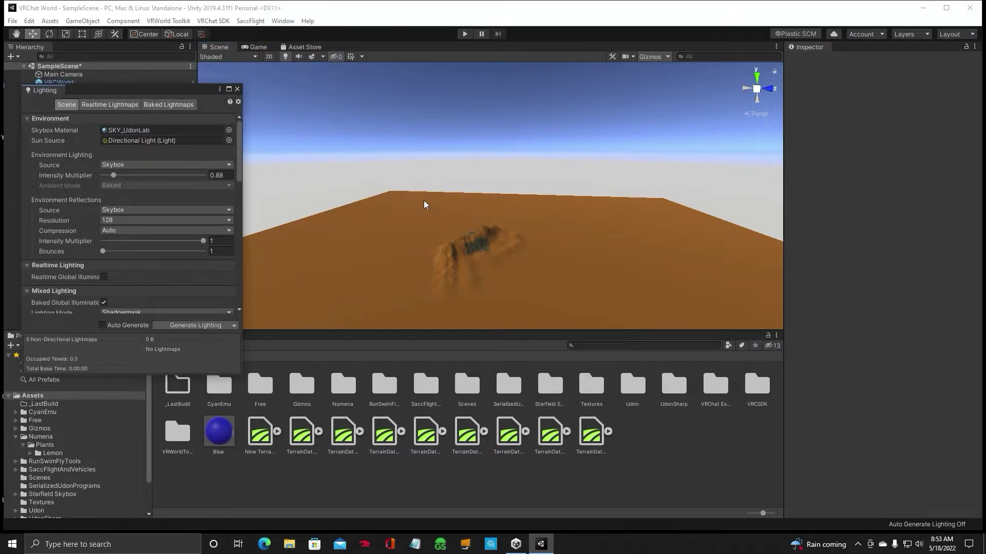
drag(188, 94, 308, 85)
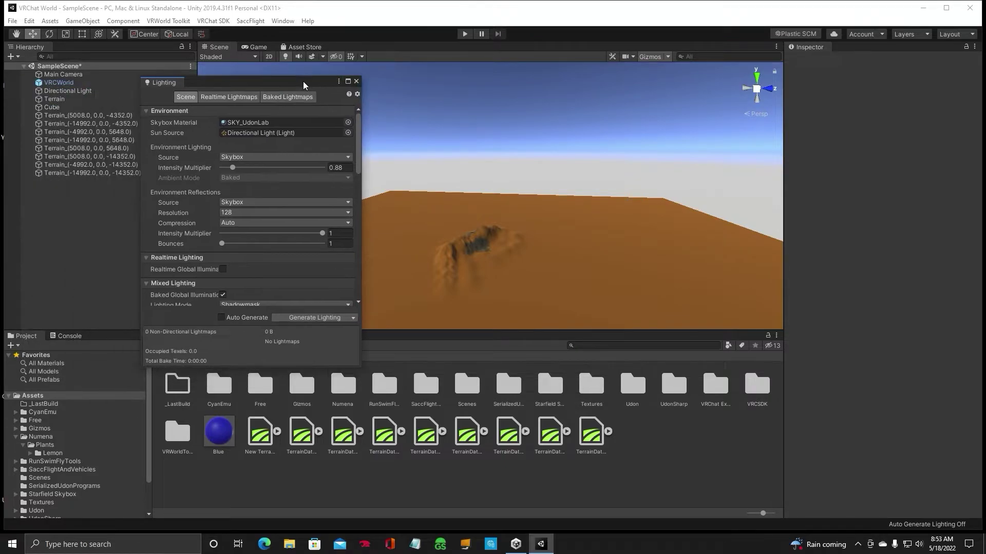
click(347, 122)
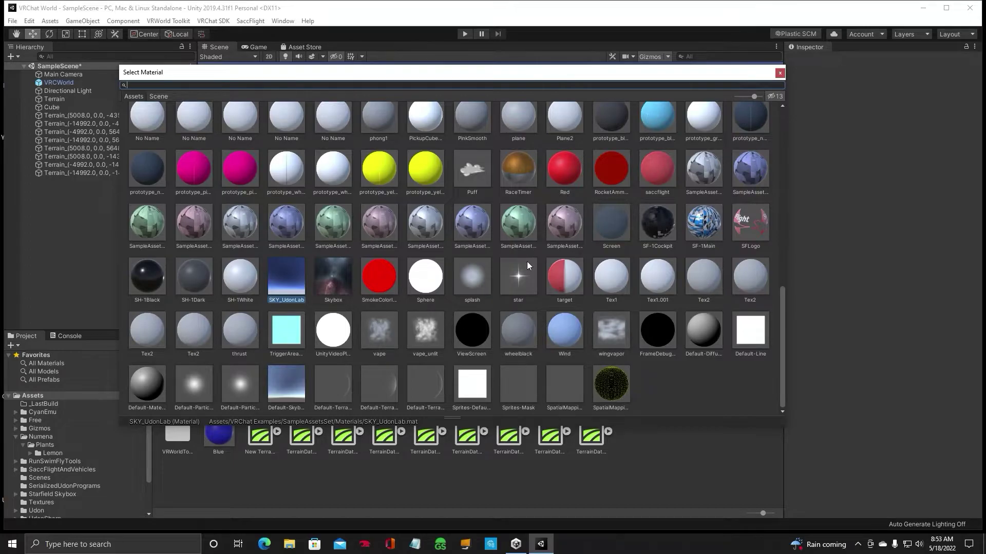
scroll(511, 284, up, 2)
scroll(512, 284, up, 2)
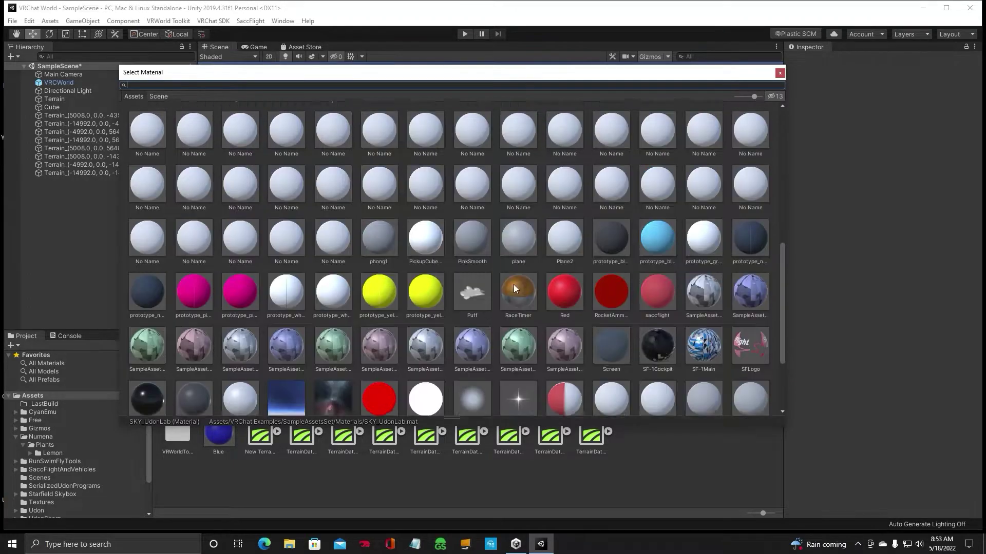
scroll(514, 284, up, 5)
scroll(515, 284, up, 5)
scroll(517, 284, up, 2)
scroll(517, 285, up, 2)
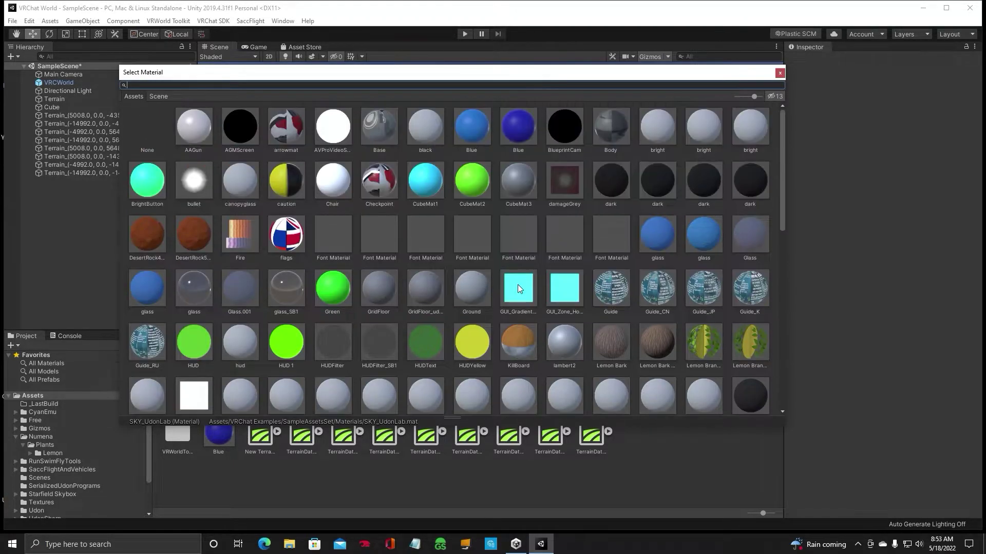
scroll(518, 284, down, 2)
scroll(517, 284, down, 1)
scroll(518, 284, down, 4)
scroll(518, 285, down, 2)
scroll(517, 285, down, 1)
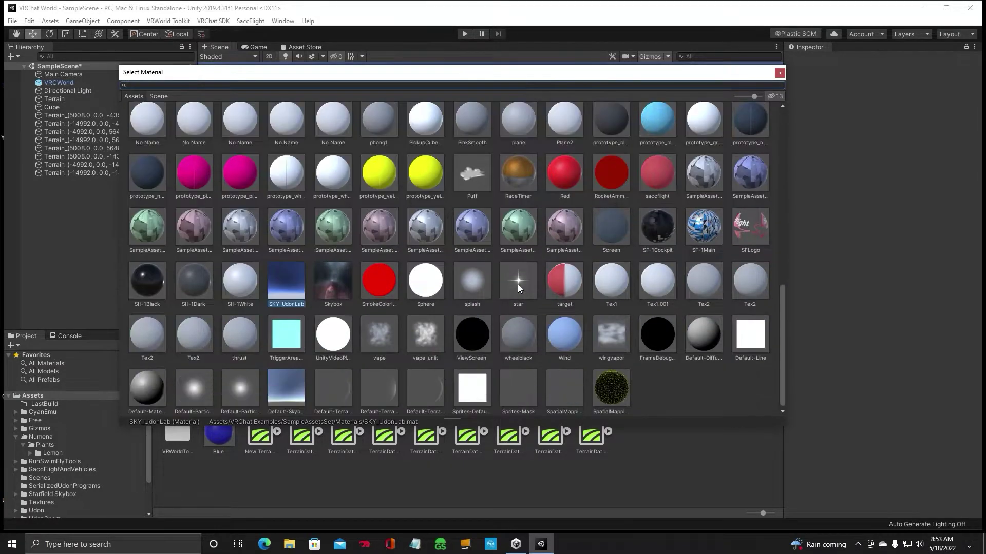
Pick the starfield Skybox material as the scene's skybox
double_click(332, 279)
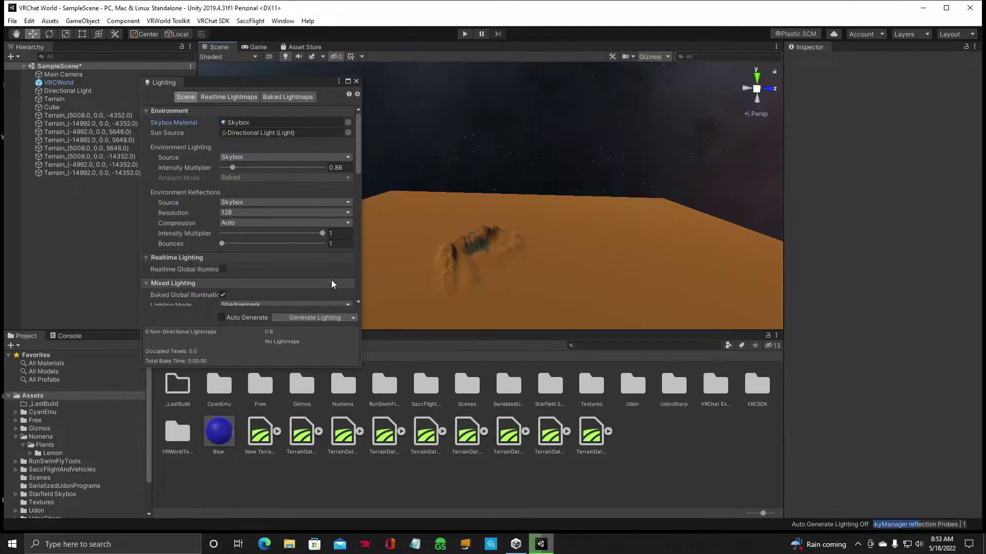
drag(321, 81, 136, 132)
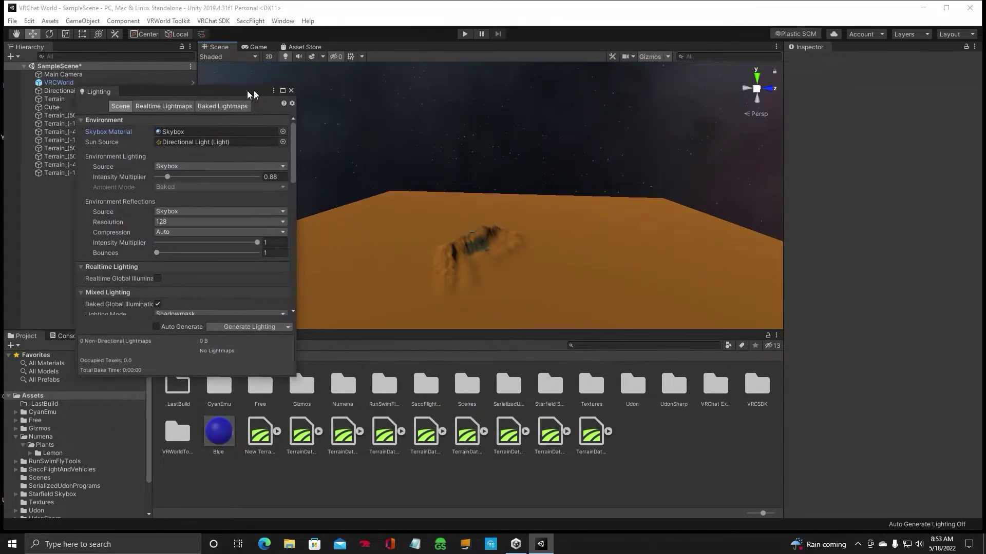
mouse_move(464, 196)
right_down()
mouse_move(533, 181)
mouse_move(497, 237)
right_up()
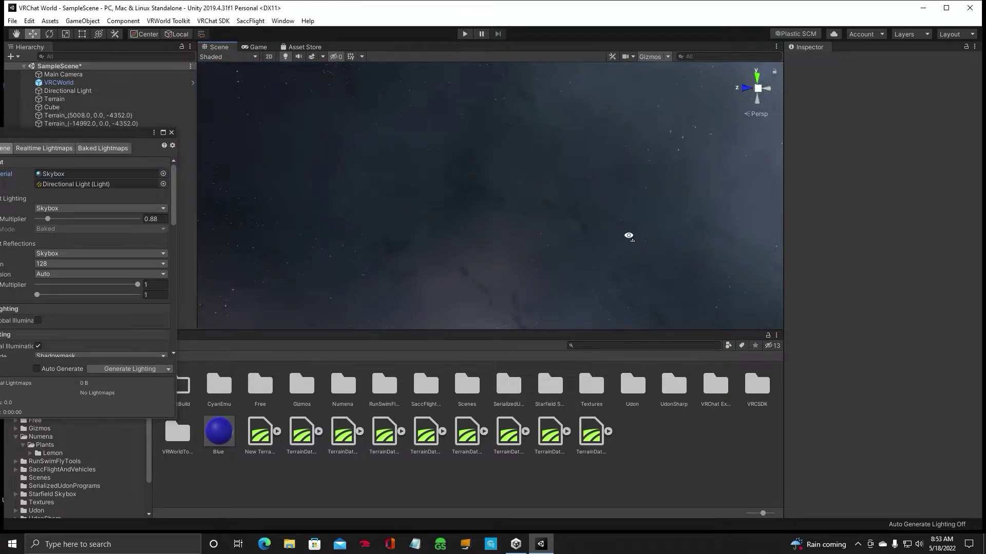
right_drag(627, 235, 449, 301)
mouse_move(624, 260)
right_down()
mouse_move(644, 257)
mouse_move(473, 301)
mouse_move(596, 222)
mouse_move(495, 216)
right_up()
alt+drag(535, 176, 551, 221)
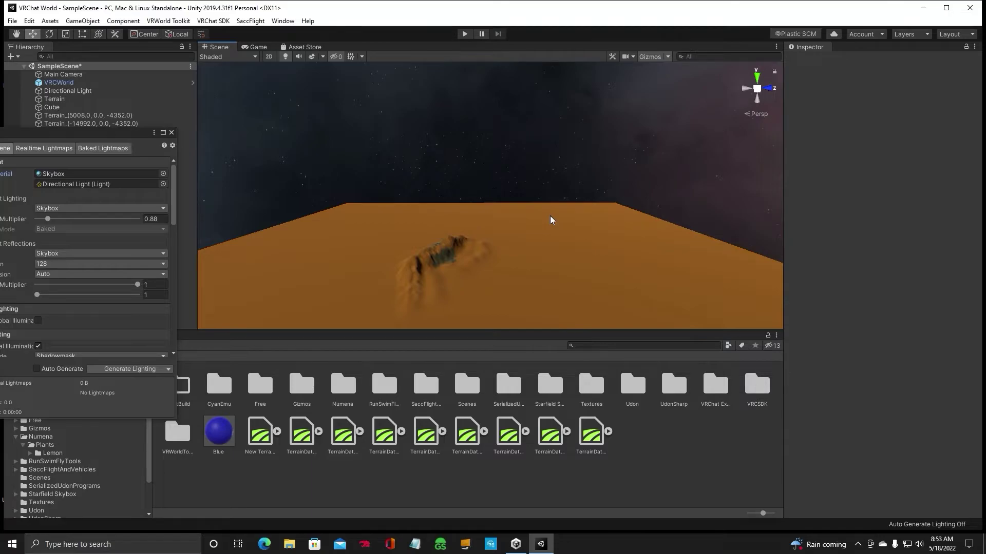
alt+drag(568, 230, 526, 249)
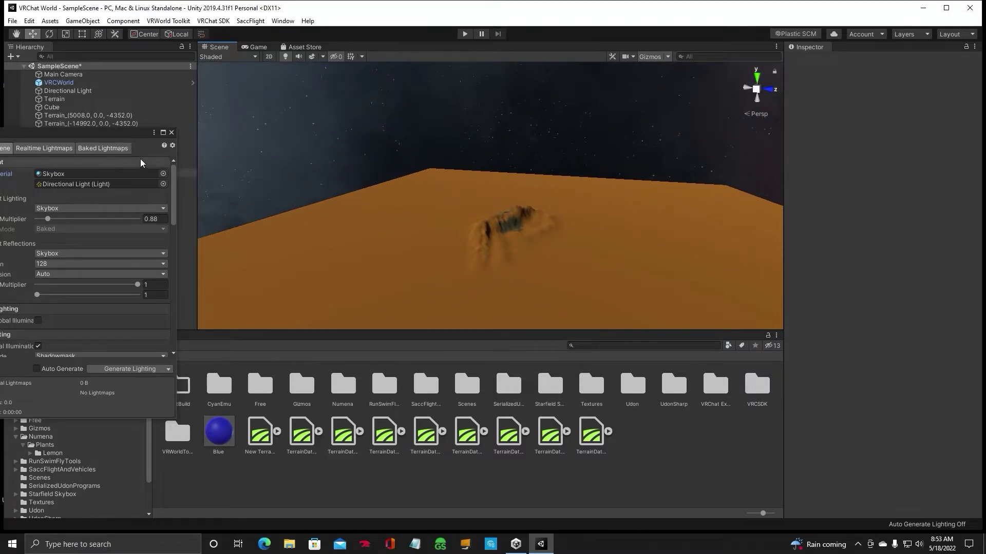
click(123, 137)
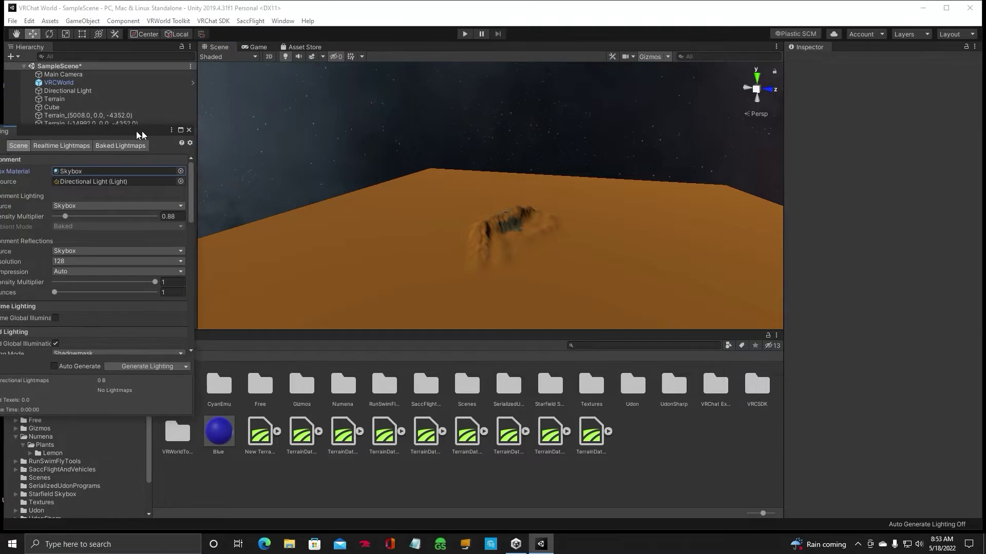
drag(119, 137, 261, 100)
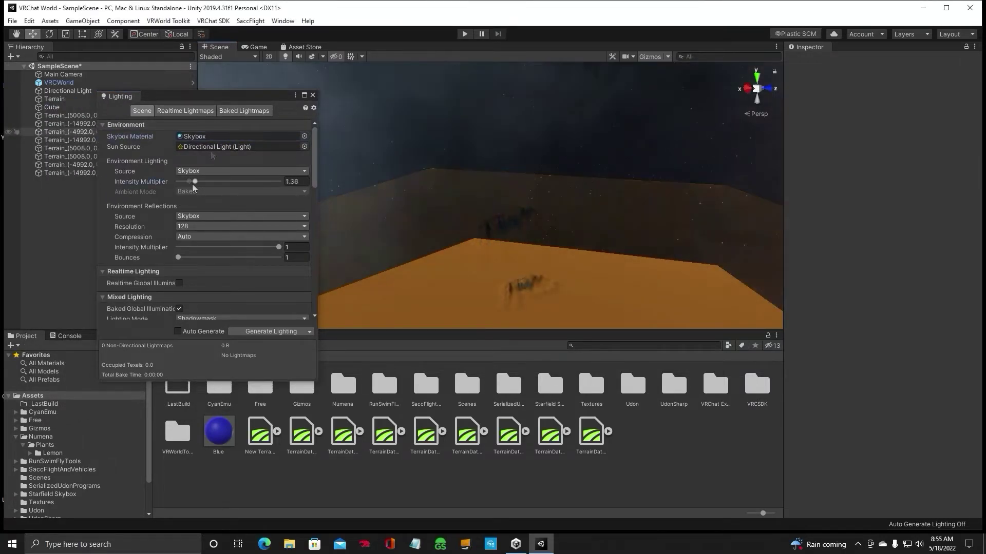
Set environment lighting intensity to 1.32 and select the Skybox material in the Project panel
mouse_move(188, 183)
mouse_down()
mouse_move(214, 193)
mouse_move(193, 187)
mouse_up()
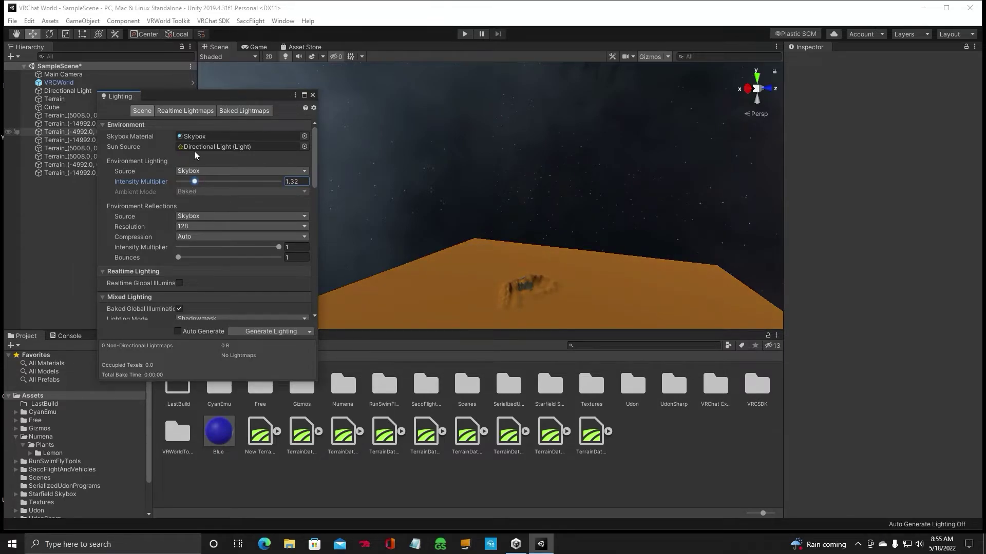
click(198, 136)
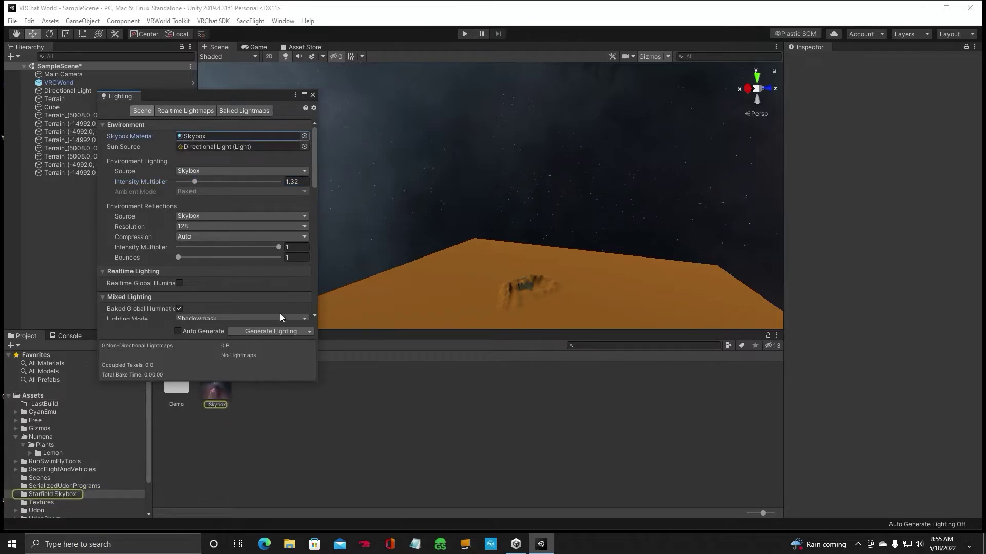
drag(275, 103, 215, 45)
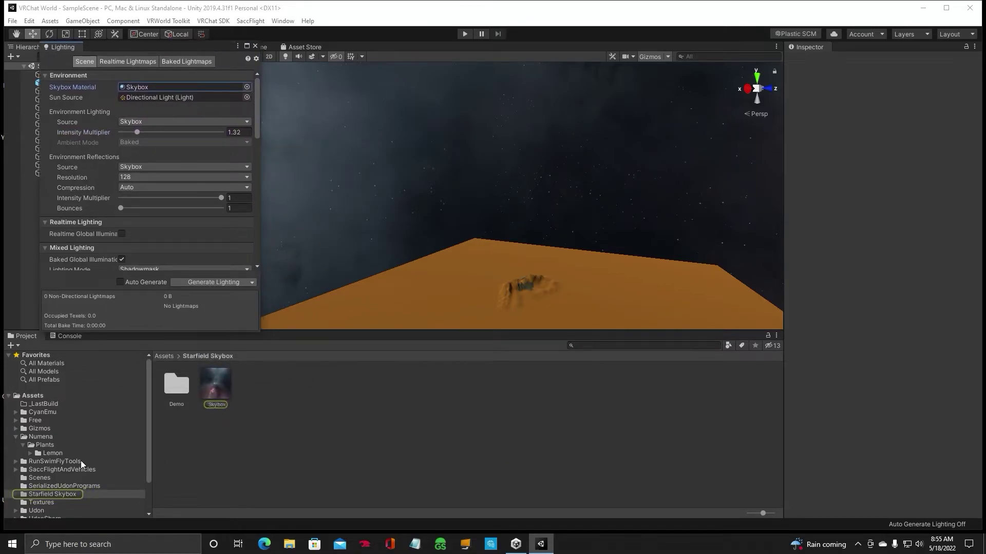
click(216, 382)
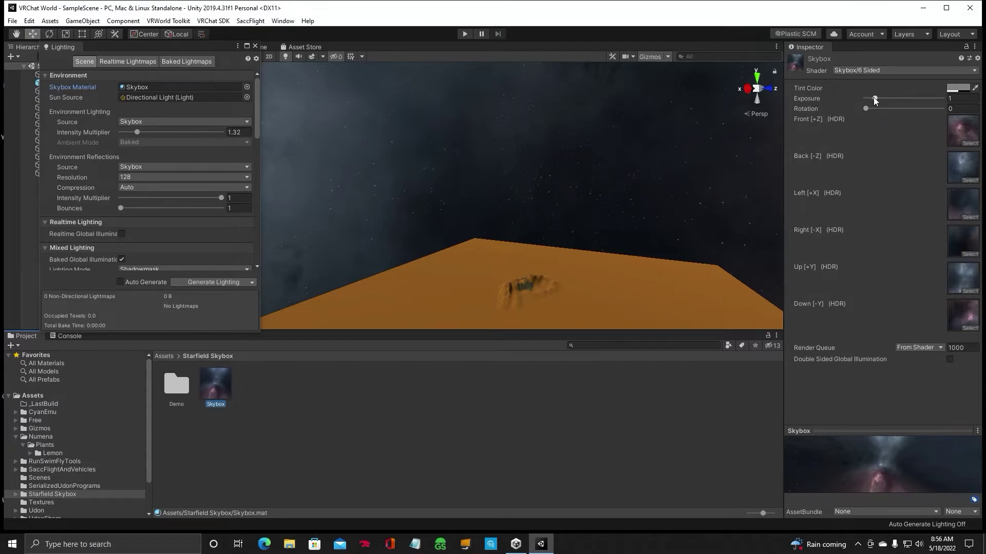
Tune the Skybox exposure through 2.78, 2.62 and 0.73, settling on 1.22
drag(874, 99, 893, 101)
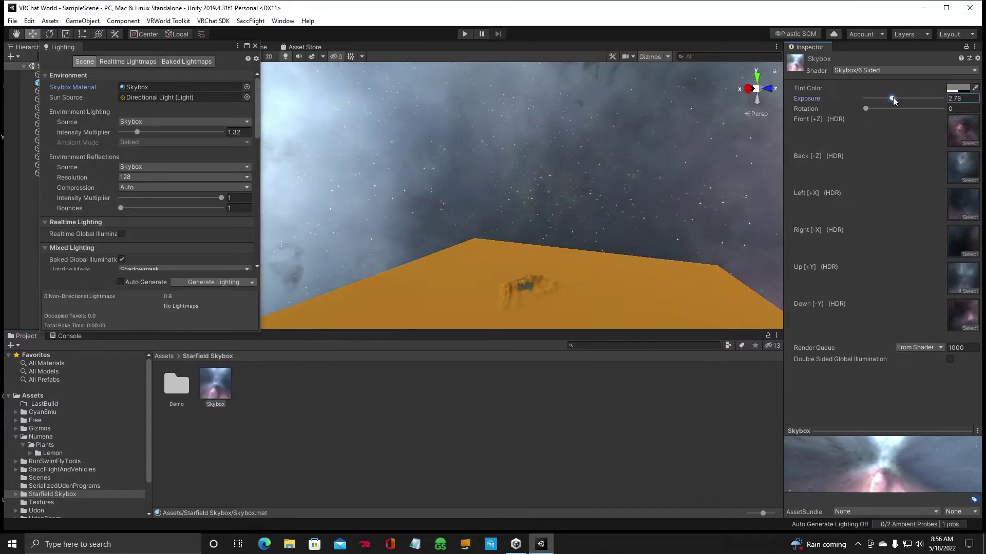
drag(894, 100, 889, 98)
mouse_move(539, 247)
right_down()
mouse_move(546, 190)
mouse_move(636, 229)
mouse_move(554, 246)
mouse_move(500, 273)
mouse_move(561, 281)
mouse_move(627, 172)
mouse_move(378, 193)
mouse_move(540, 223)
mouse_move(898, 107)
right_up()
mouse_move(889, 99)
mouse_down()
mouse_move(864, 98)
mouse_move(876, 99)
mouse_up()
mouse_move(676, 253)
right_down()
mouse_move(585, 235)
mouse_move(656, 229)
mouse_move(559, 229)
mouse_move(645, 236)
mouse_move(670, 220)
mouse_move(732, 227)
right_up()
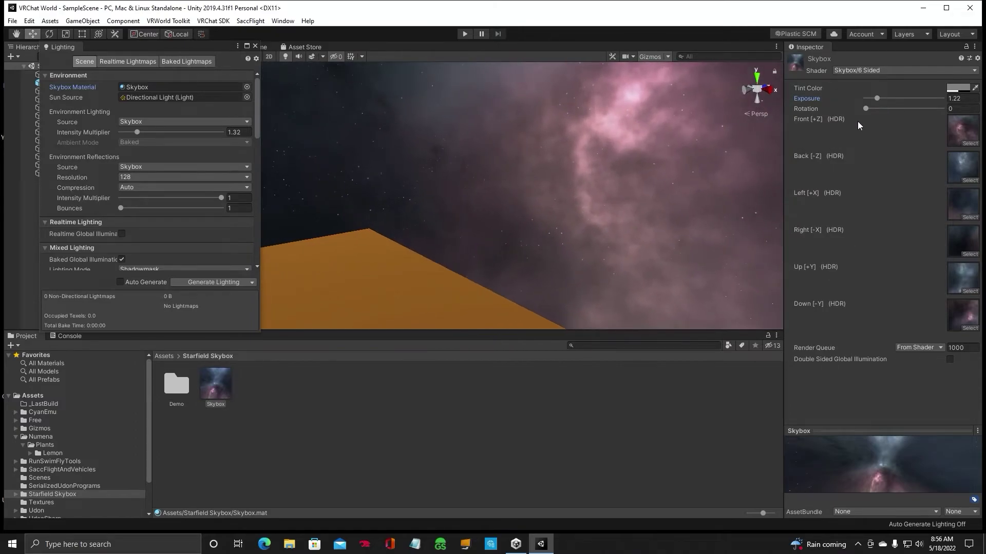
Rotate the Skybox material to 48 degrees in the Inspector
drag(865, 110, 909, 111)
mouse_move(655, 238)
right_down()
mouse_move(493, 227)
mouse_move(634, 209)
right_up()
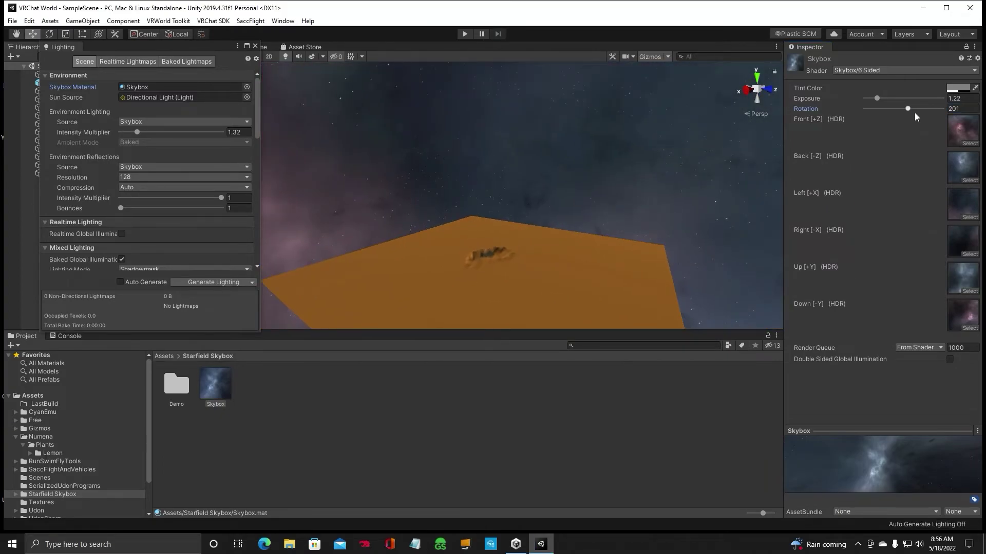
mouse_move(907, 109)
mouse_down()
mouse_move(926, 108)
mouse_move(874, 108)
mouse_up()
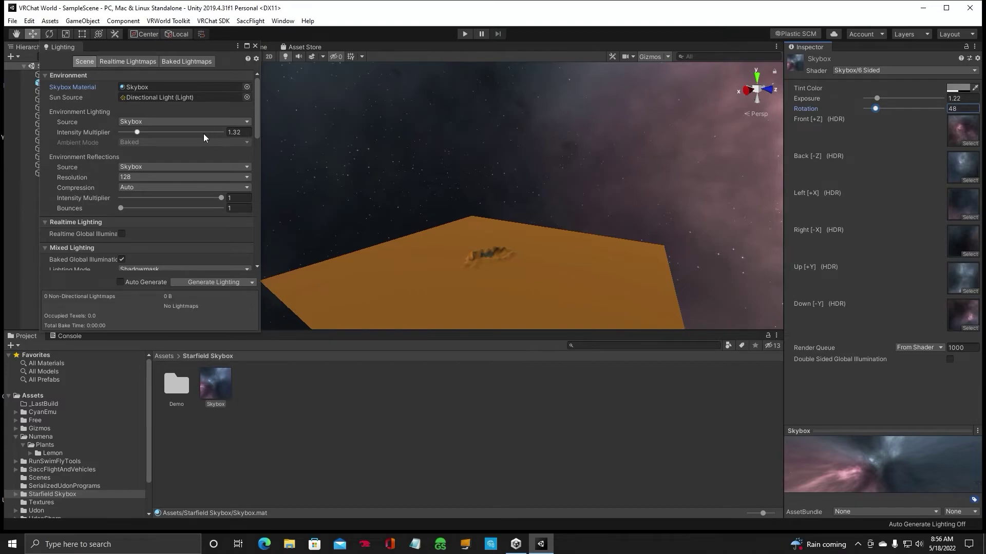
Switch the scene sky material to Default-Skybox, giving a plain blue-grey sky
click(246, 87)
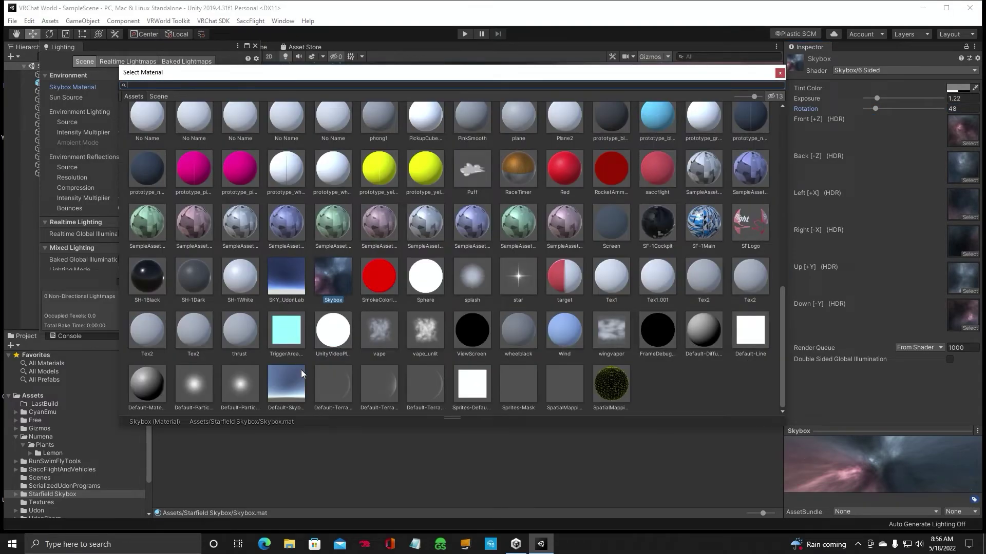
double_click(281, 382)
right_drag(467, 243, 598, 232)
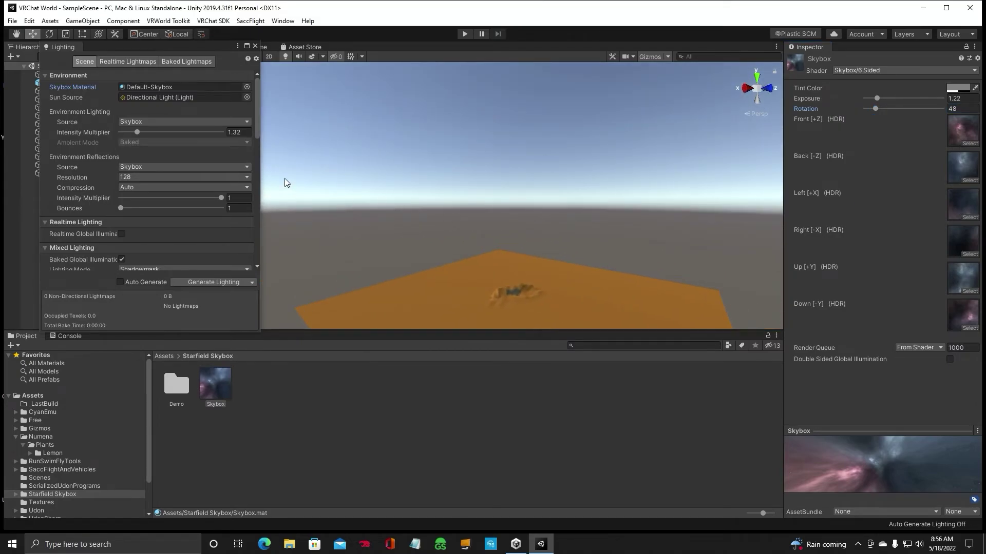
Set the sky material back to the starfield Skybox and orbit to view the nebula around the terrain
click(246, 87)
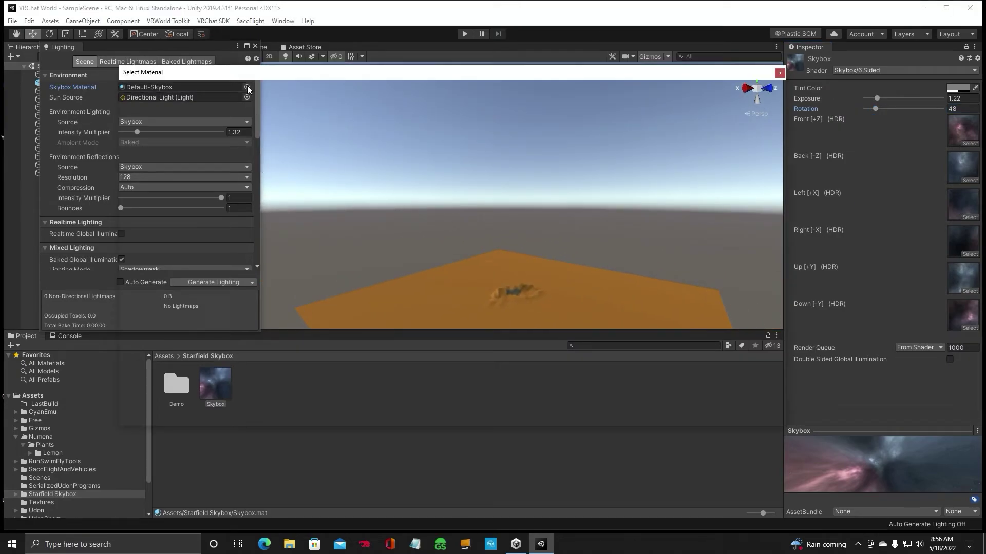
double_click(321, 279)
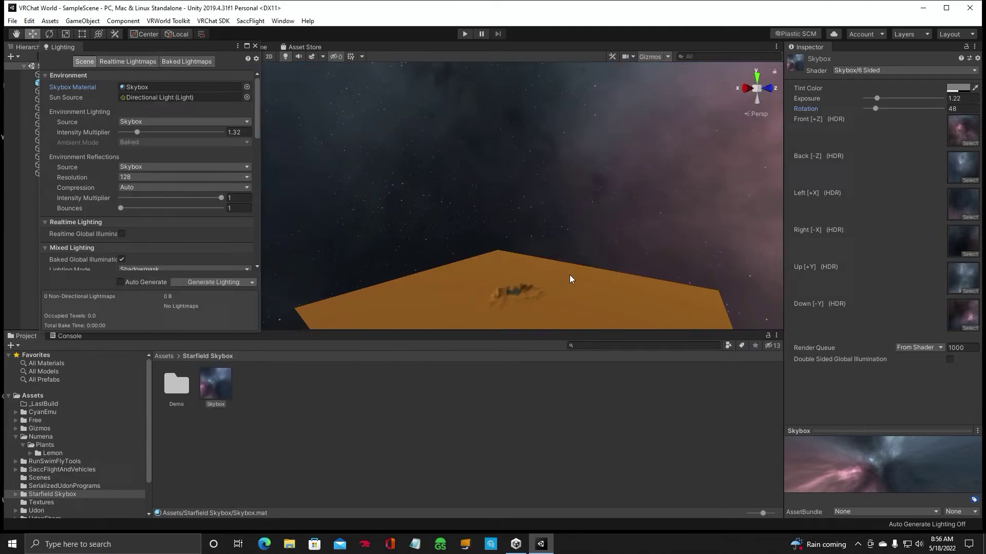
mouse_move(569, 275)
right_down()
mouse_move(412, 249)
mouse_move(587, 273)
mouse_move(448, 256)
right_up()
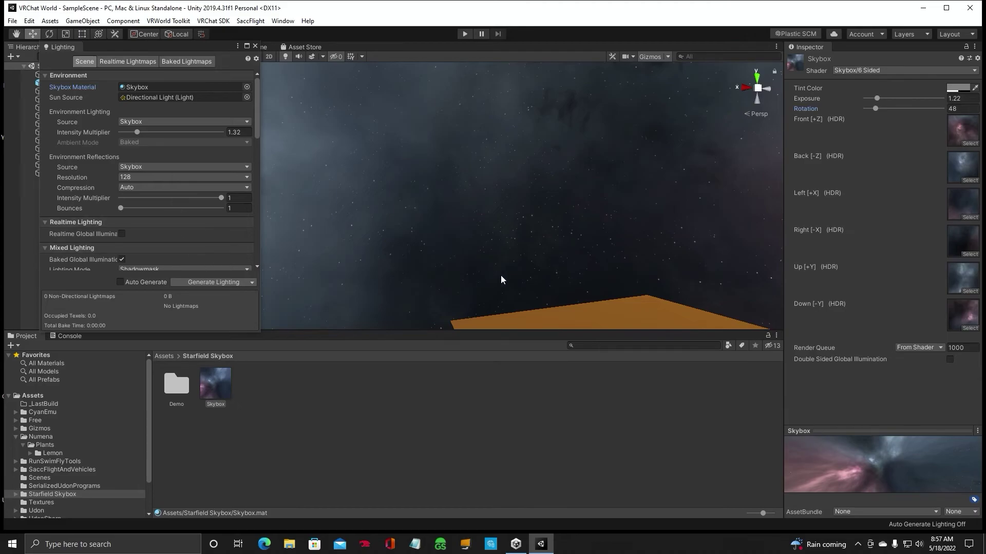
mouse_move(464, 249)
right_down()
mouse_move(461, 263)
mouse_move(529, 264)
mouse_move(555, 249)
right_up()
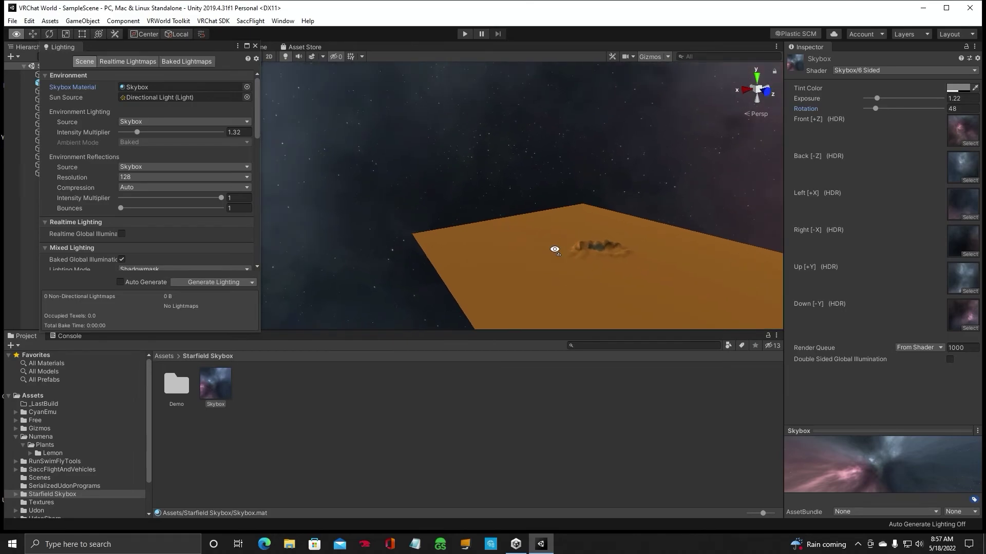